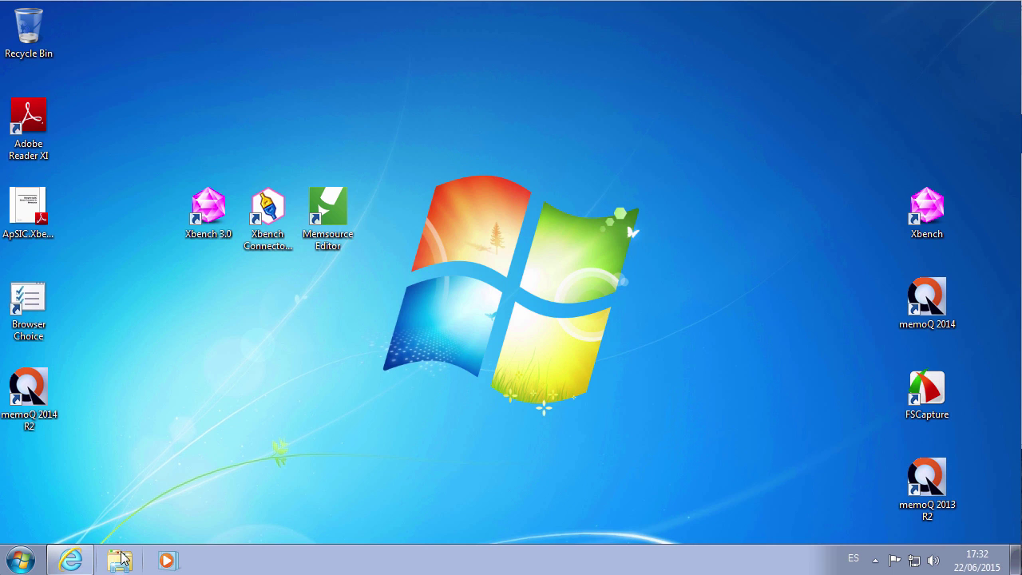
Open xbench.net's Download page in Internet Explorer and scroll to the Memsource connector
left_click(72, 561)
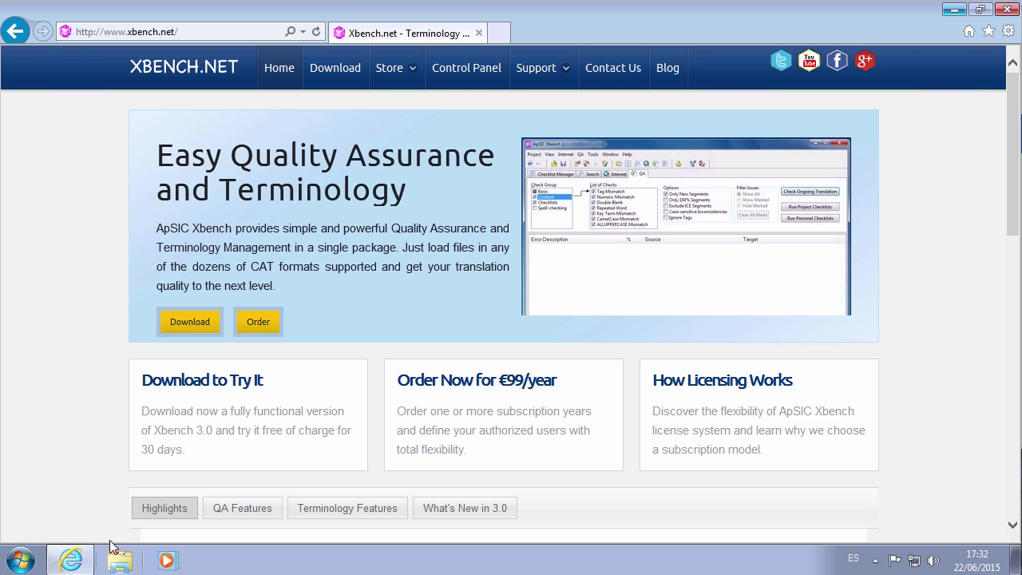
left_click(339, 77)
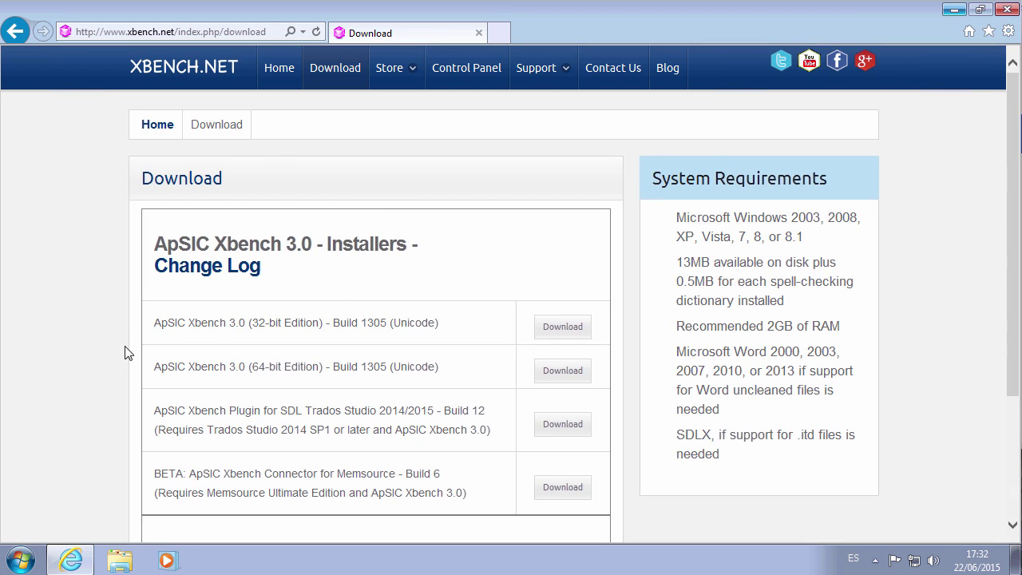
scroll(83, 377, "down", 1)
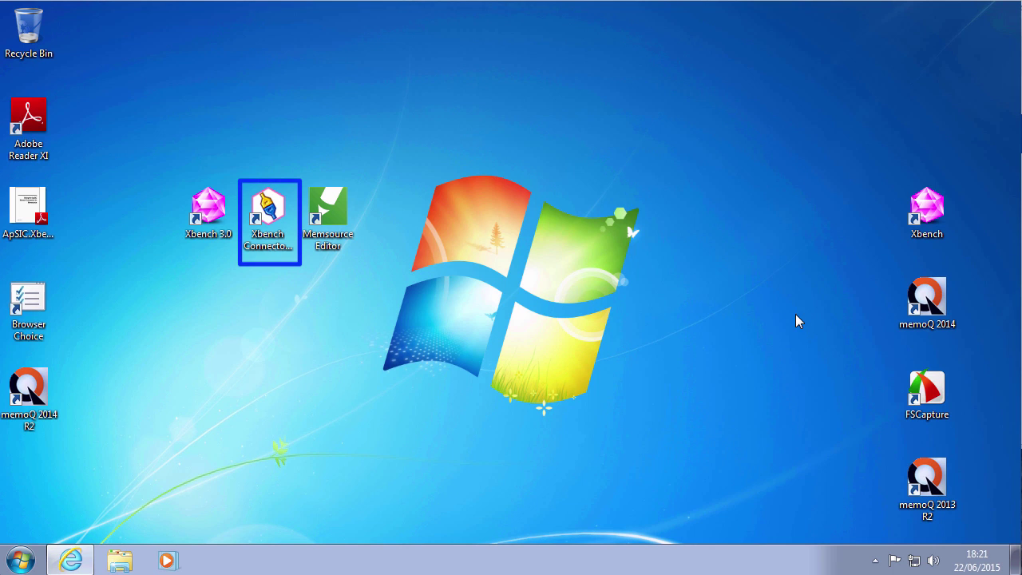
Launch Xbench Connector for Memsource from its desktop shortcut and reposition the window
left_click(281, 224)
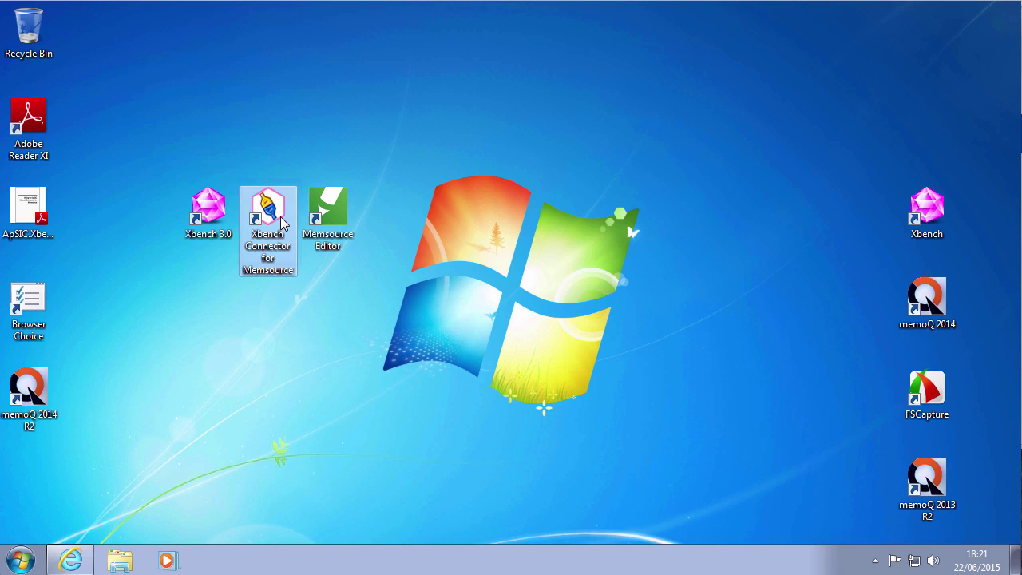
double_click(281, 223)
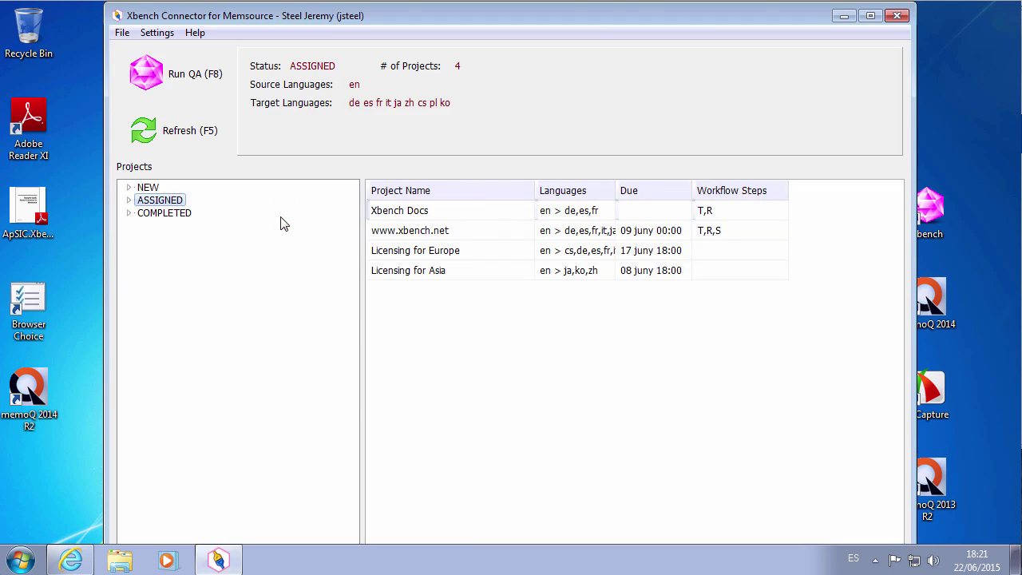
left_click_drag(407, 11, 485, 12)
Expand NEW, ASSIGNED, COMPLETED and both ApSIC projects, then show Xbench Docs' Spanish (es) files
left_click(285, 242)
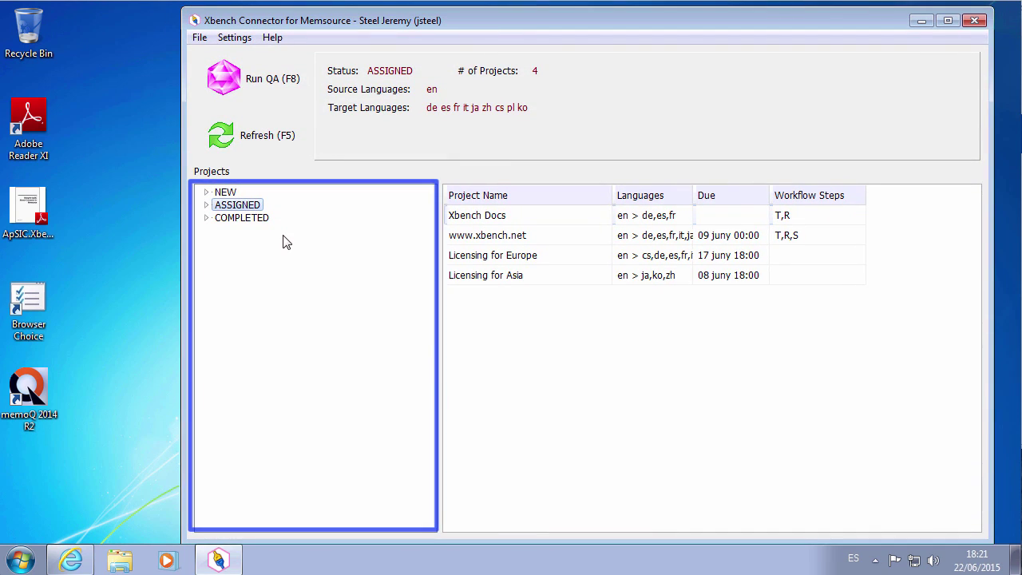
left_click(206, 192)
left_click(206, 217)
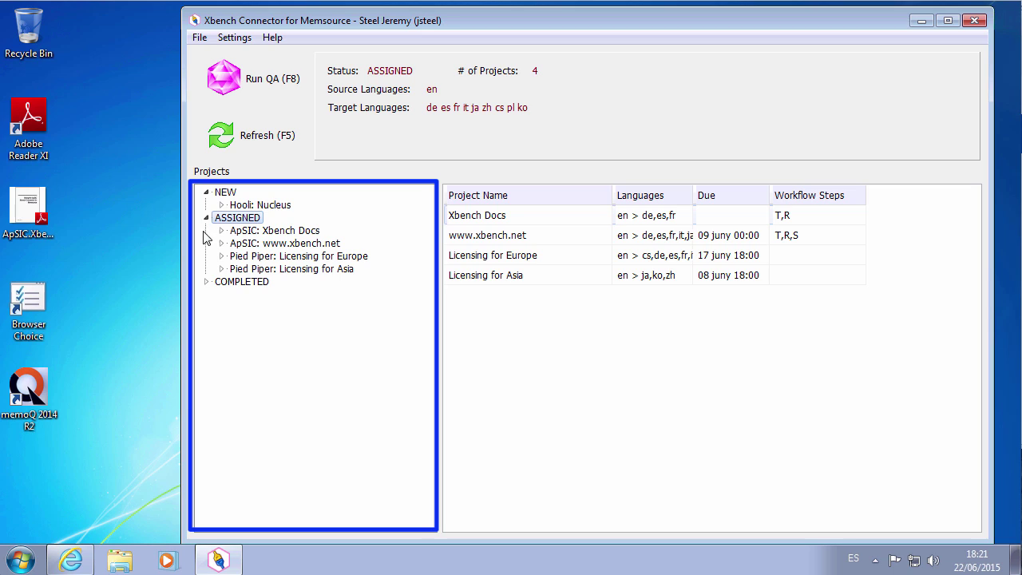
left_click(206, 282)
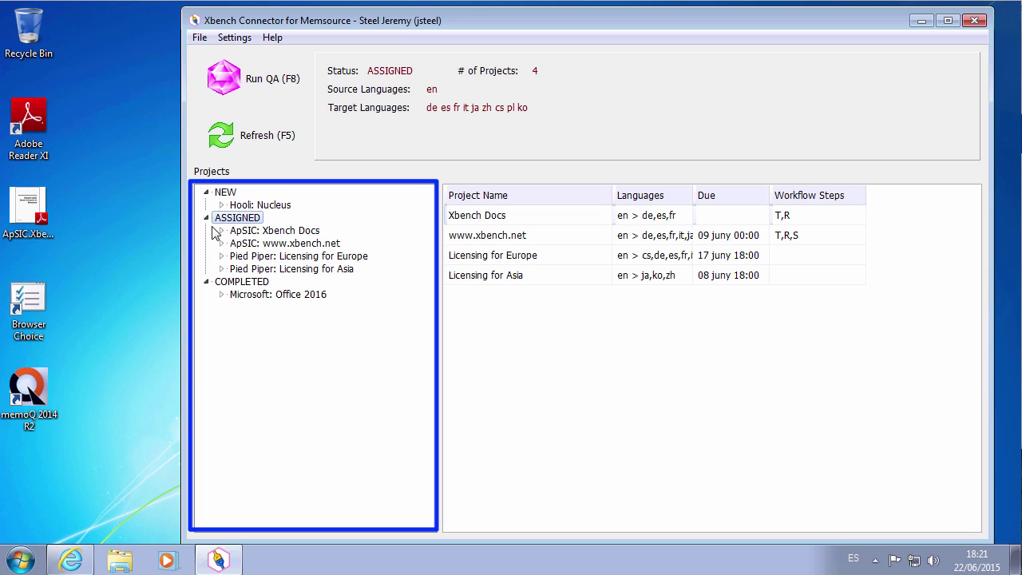
left_click(217, 230)
left_click(221, 281)
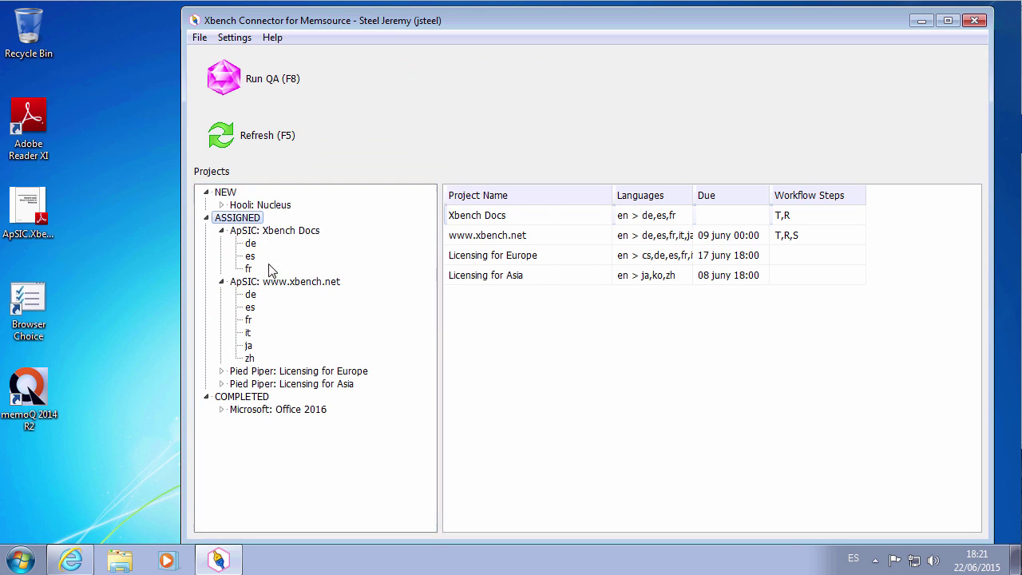
left_click(250, 255)
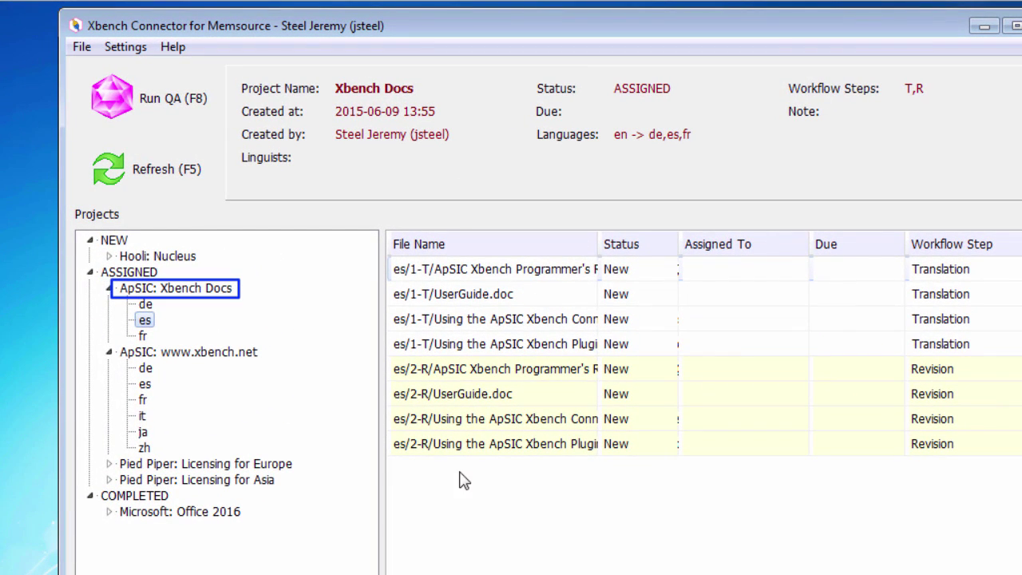
left_click(202, 290)
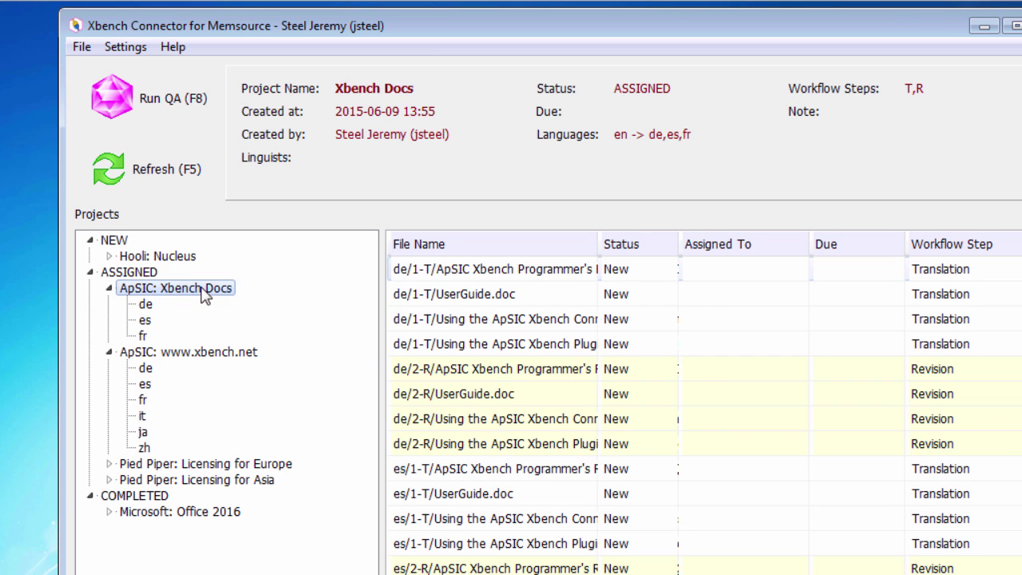
right_click(202, 292)
left_click(268, 276)
left_click(145, 320)
right_click(146, 324)
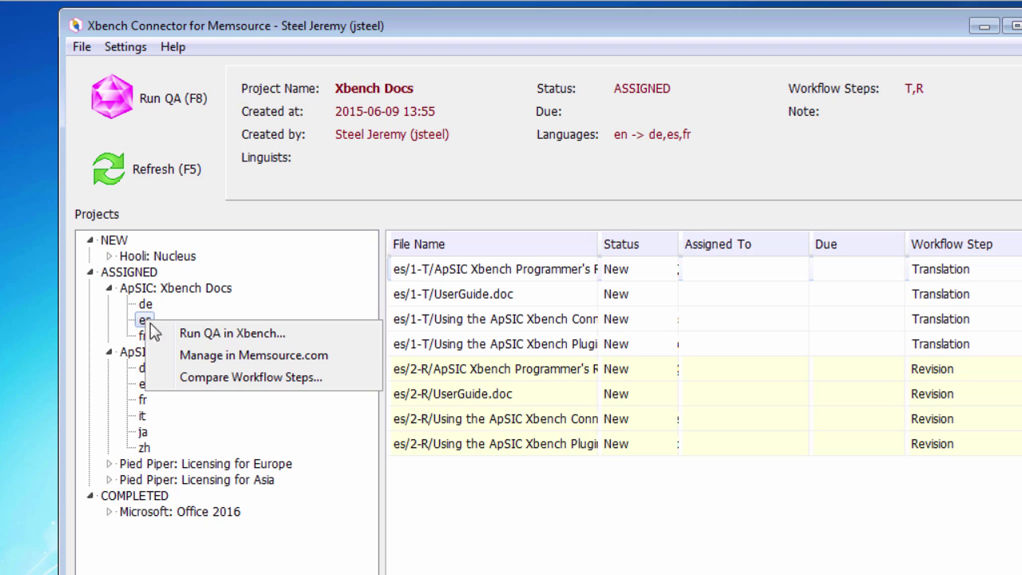
left_click(293, 313)
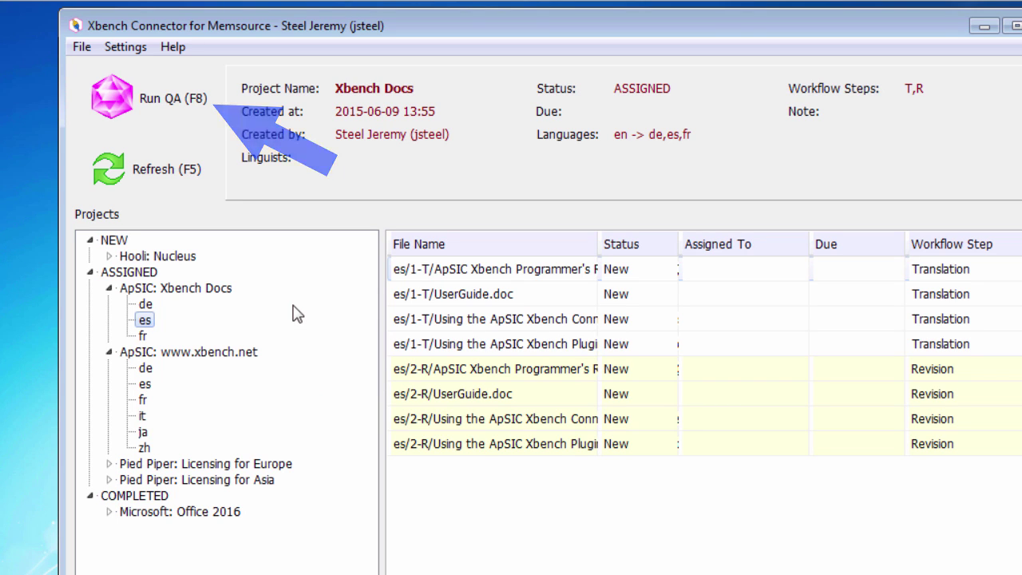
Run QA on Xbench Docs' es Revision step with Include Termbases kept checked
left_click(170, 114)
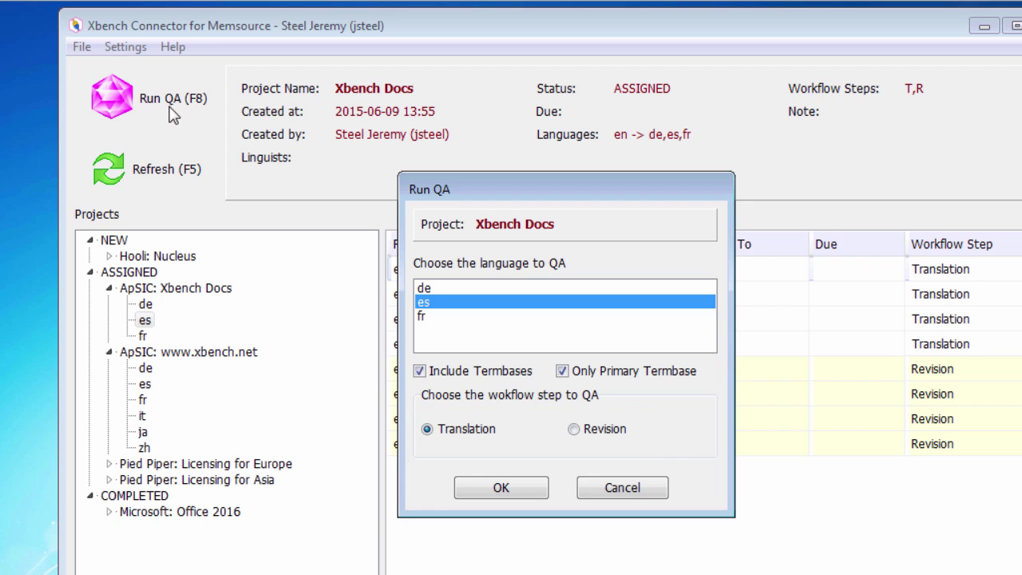
left_click(579, 431)
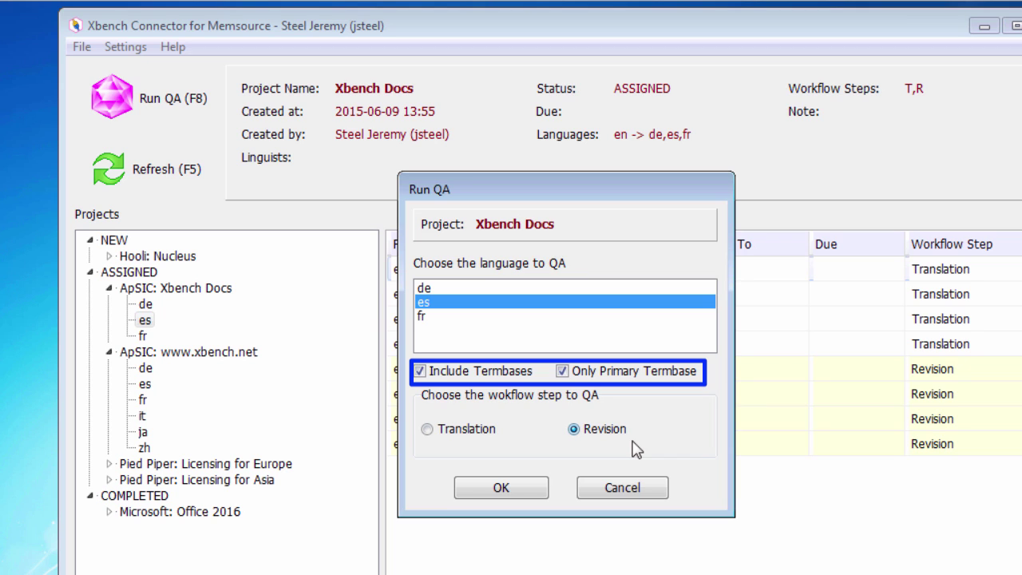
left_click(475, 373)
left_click(468, 373)
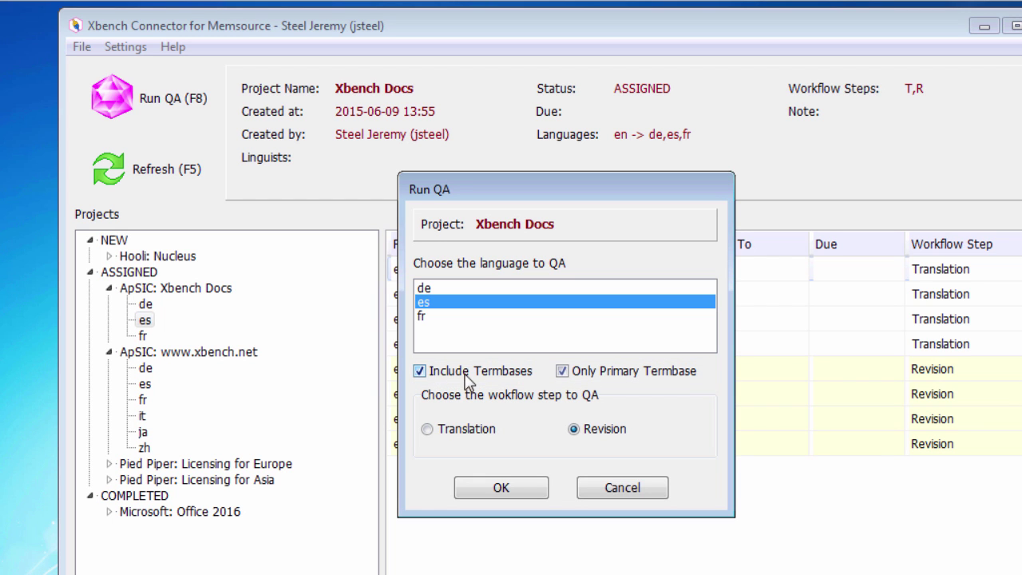
left_click(498, 485)
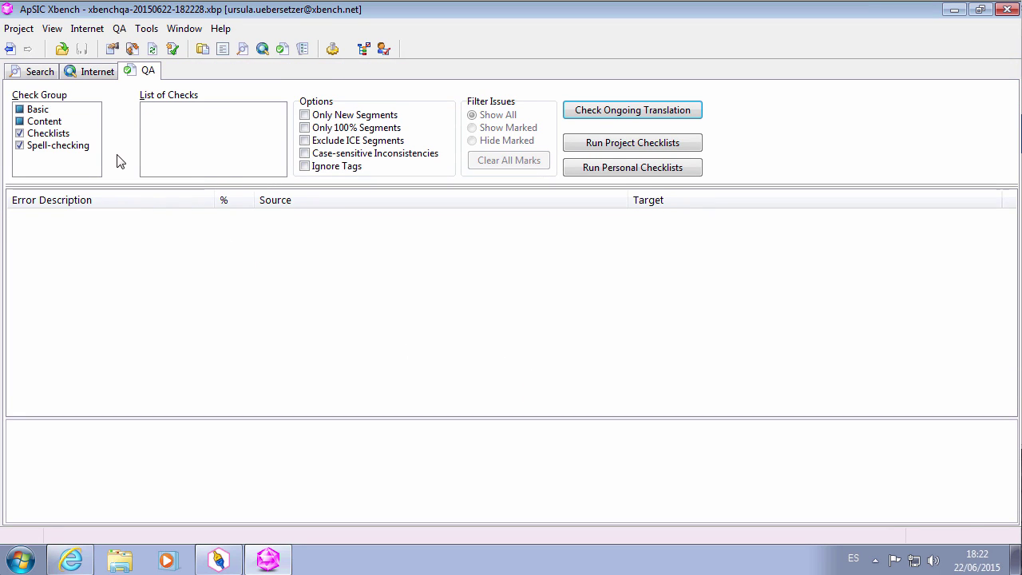
Run the Spell-checking and Basic QA checks on the ongoing Spanish translation
left_click(53, 145)
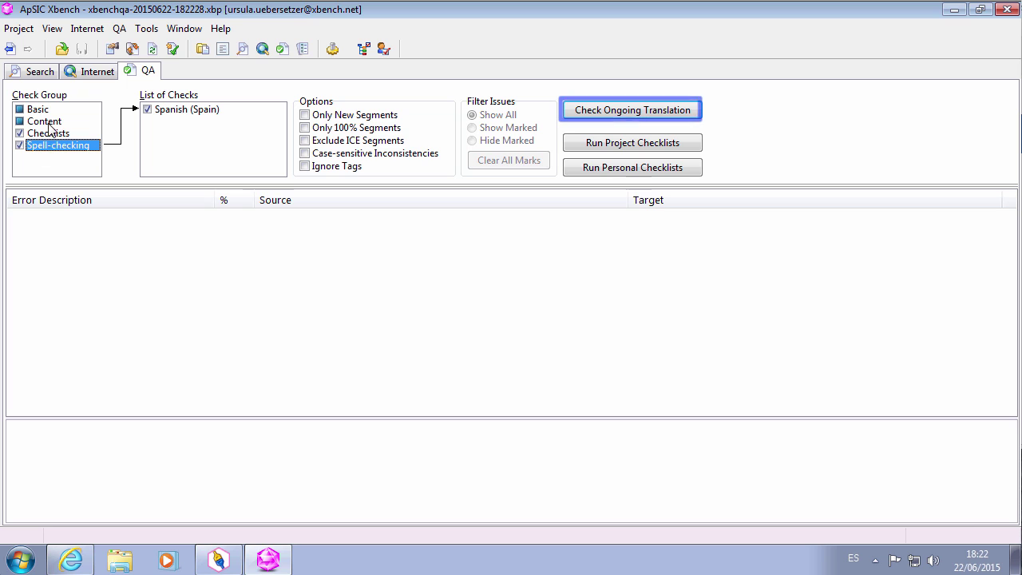
left_click(45, 111)
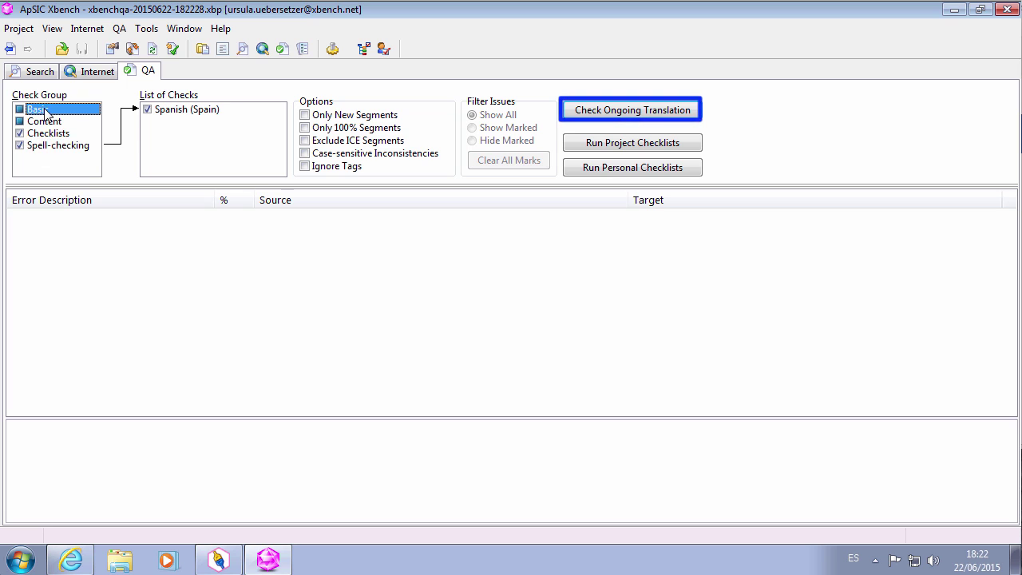
left_click(604, 108)
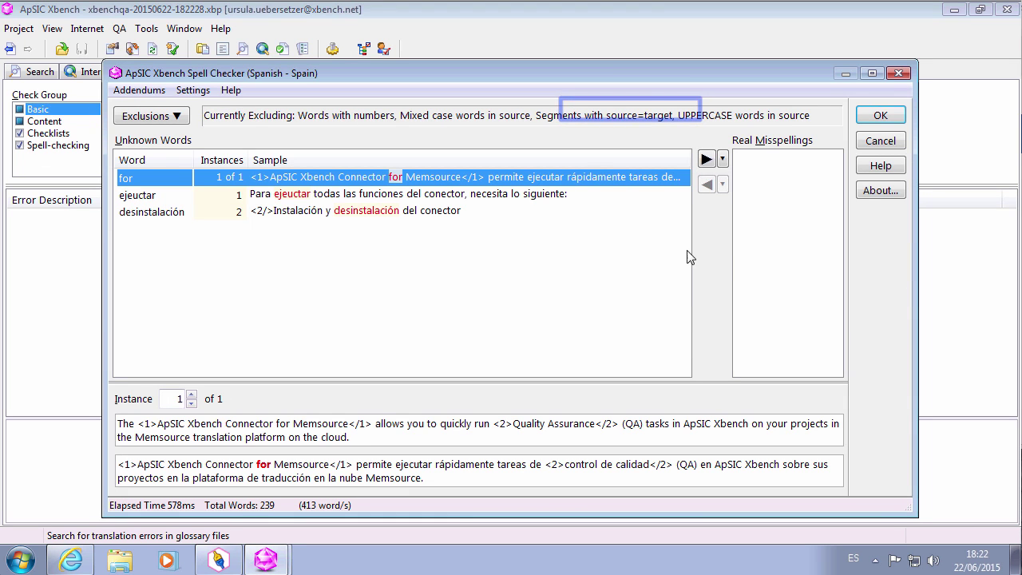
Move 'ejeuctar' to Real Misspellings and accept the spell check to view QA results
left_click(307, 197)
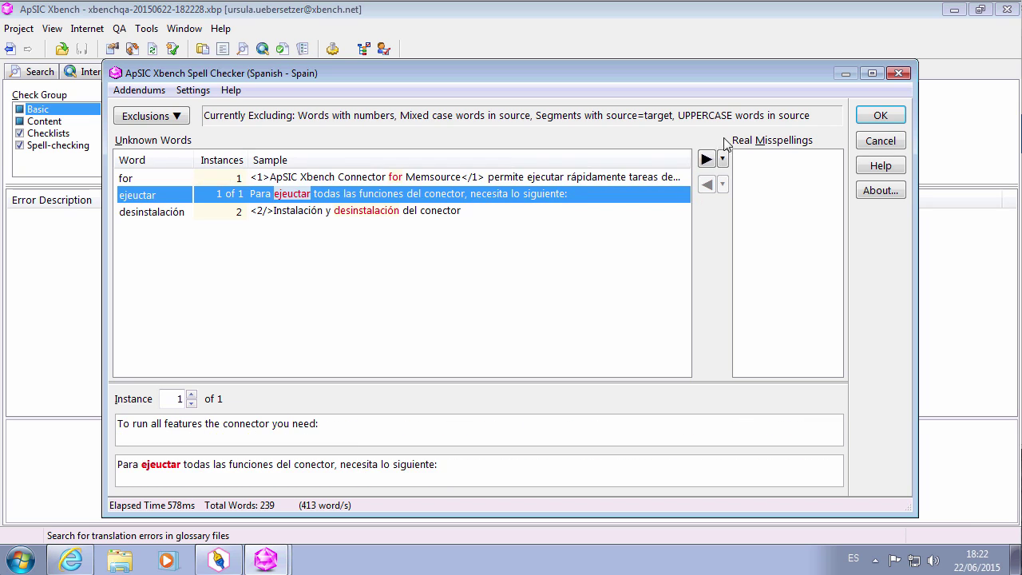
left_click(707, 159)
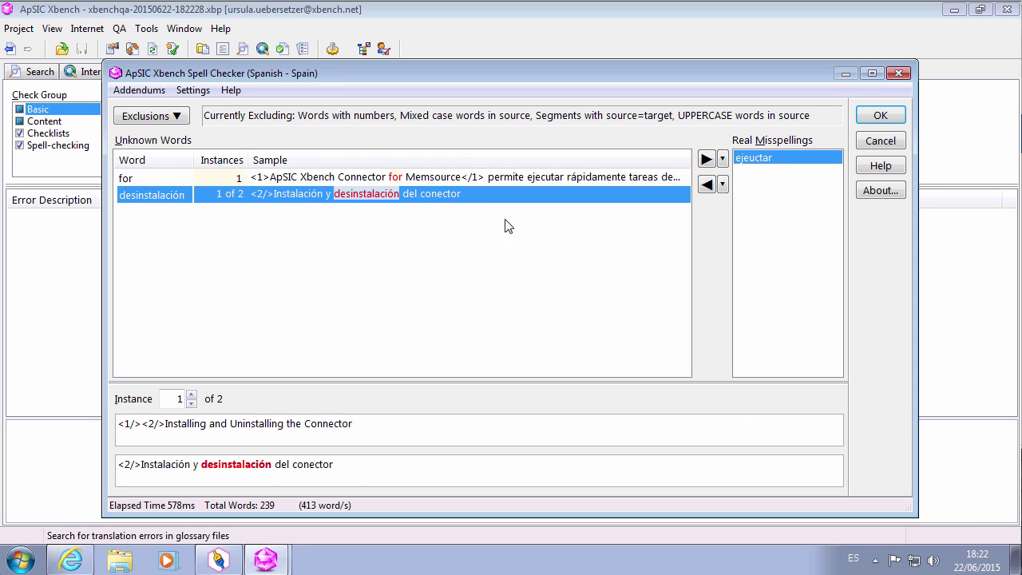
left_click(880, 115)
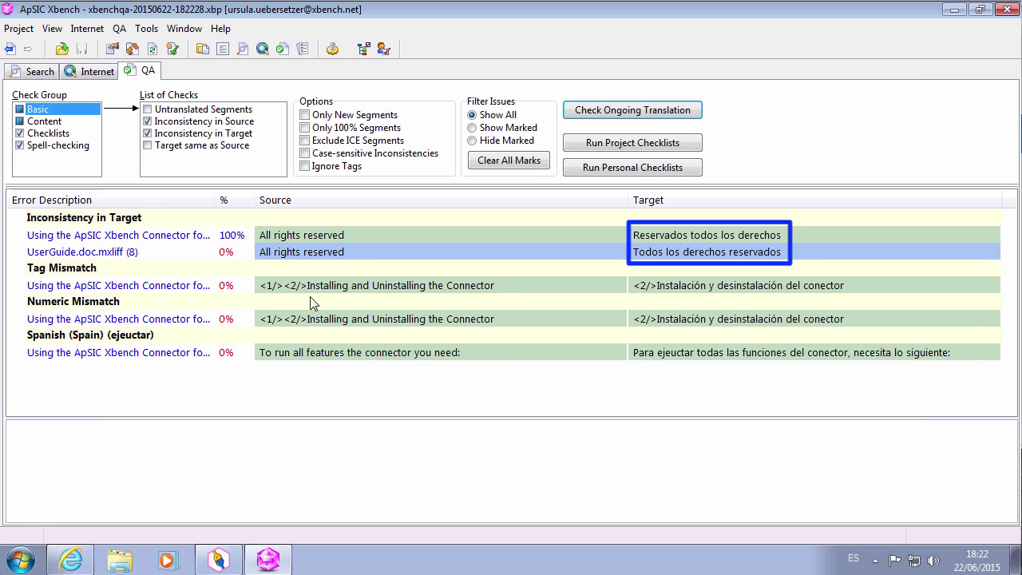
Open the first 'All rights reserved' Inconsistency in Target issue in Memsource Editor via Edit Source
left_click(304, 238)
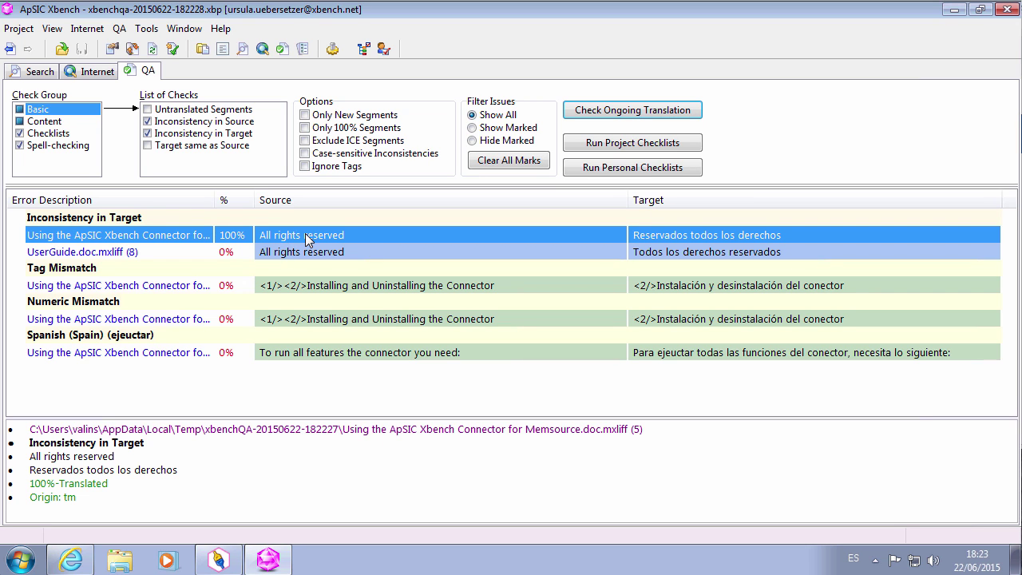
right_click(305, 237)
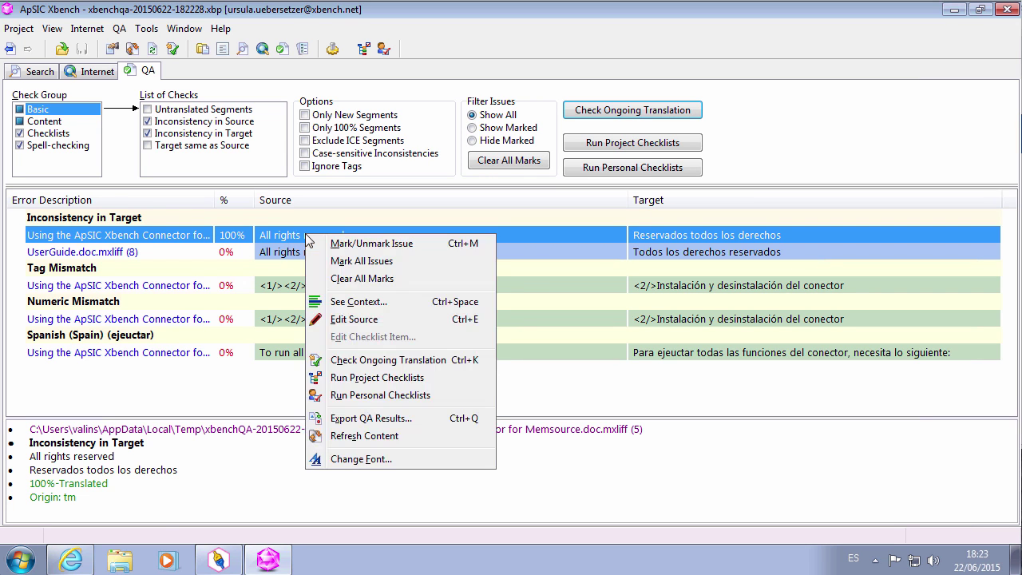
left_click(391, 319)
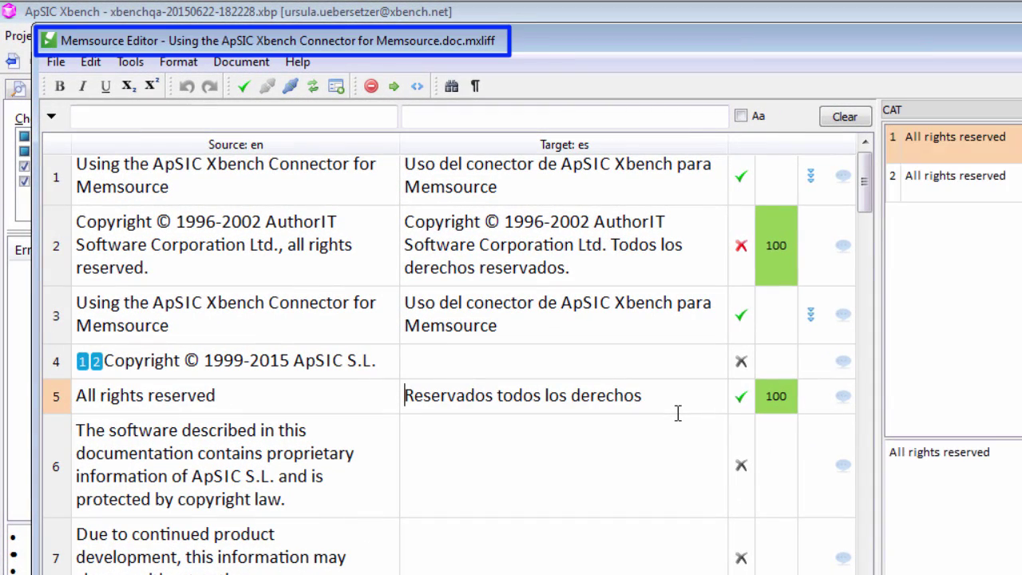
Change segment 5's 'Reservados todos los derechos' to 'Todos los derechos reservados' and confirm
key("ctrl+shift+Right")
key("Delete")
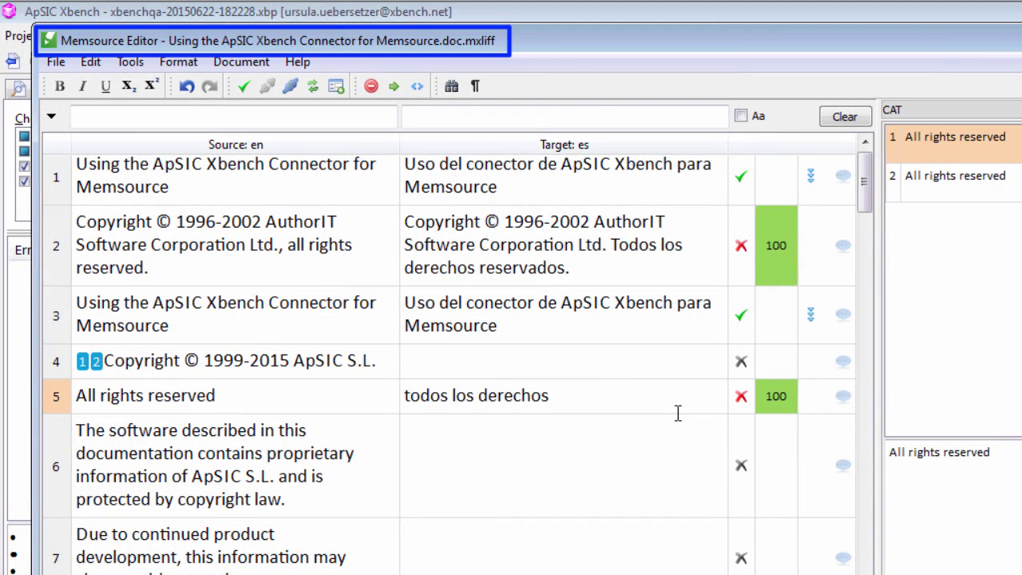
key("BackSpace")
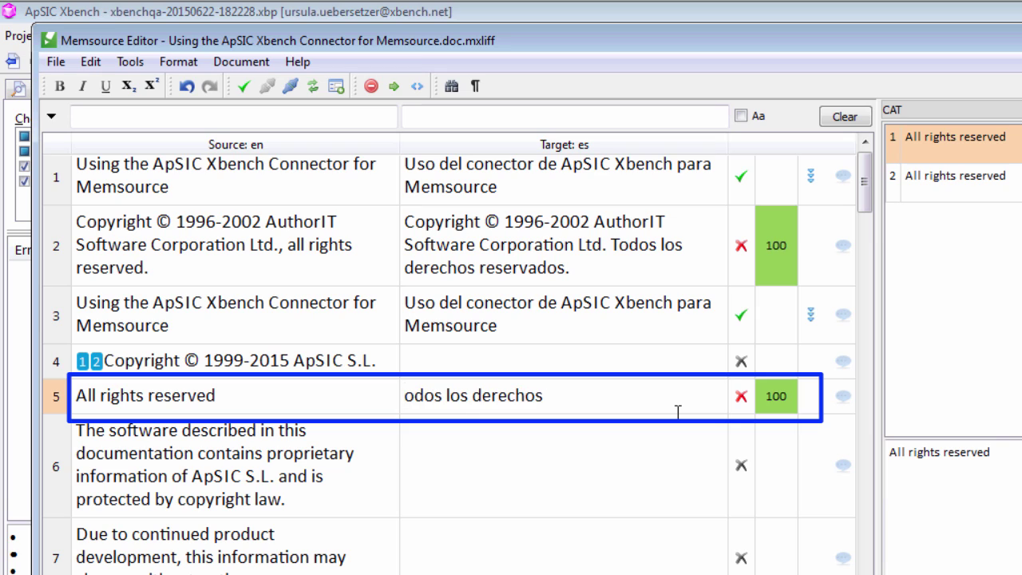
type("T")
type(" Reservados")
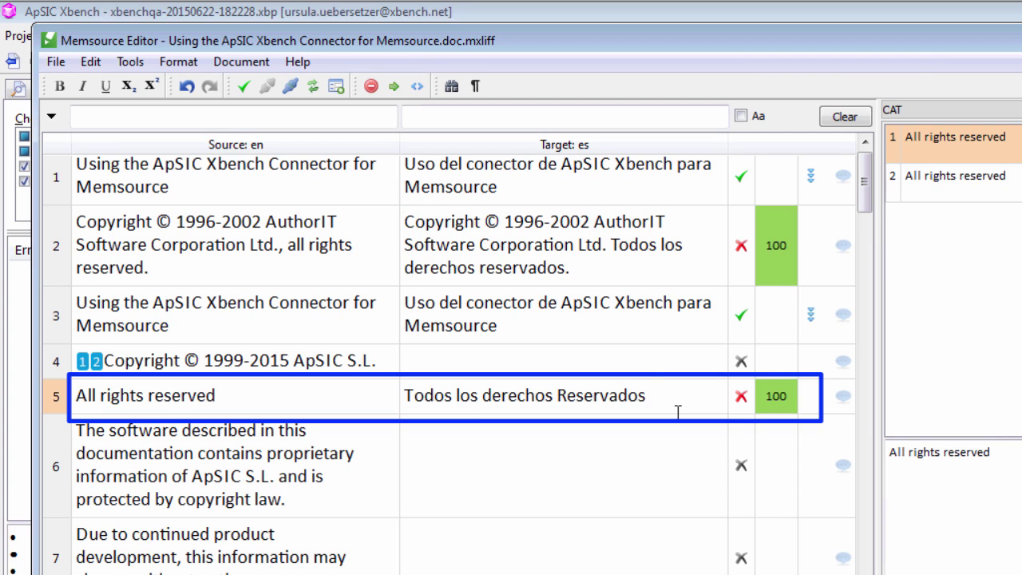
key("ctrl+Left")
key("Delete")
type("r")
key("End")
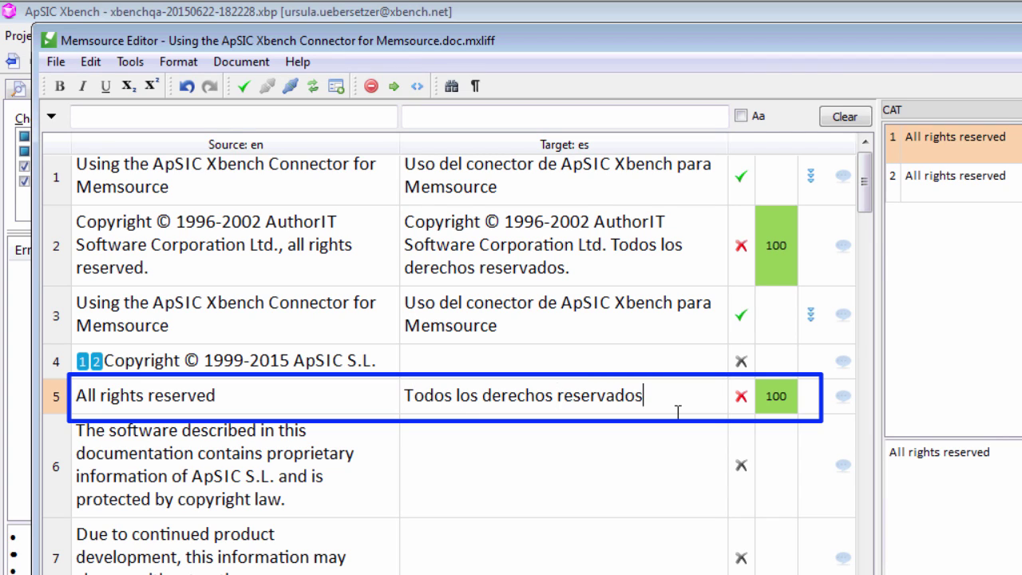
key("ctrl+Return")
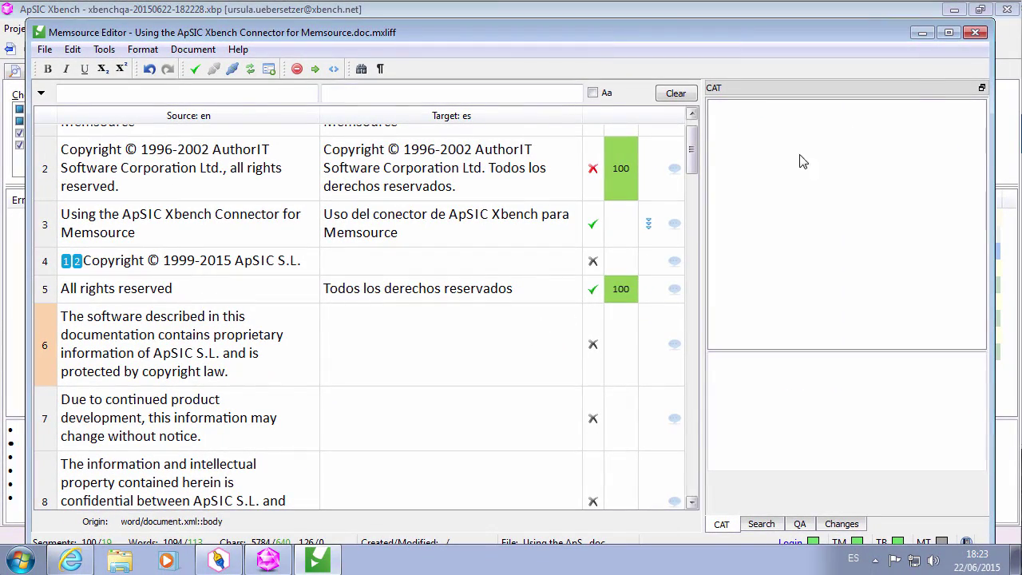
Minimize the editor and open the 'Installing and Uninstalling the Connector' Tag Mismatch via Edit Source
left_click(923, 33)
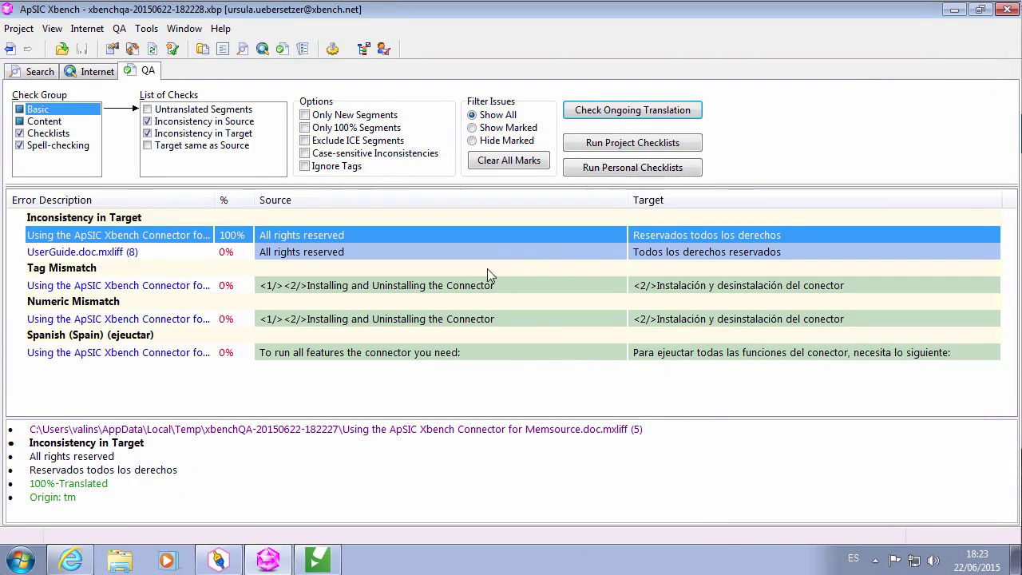
left_click(265, 273)
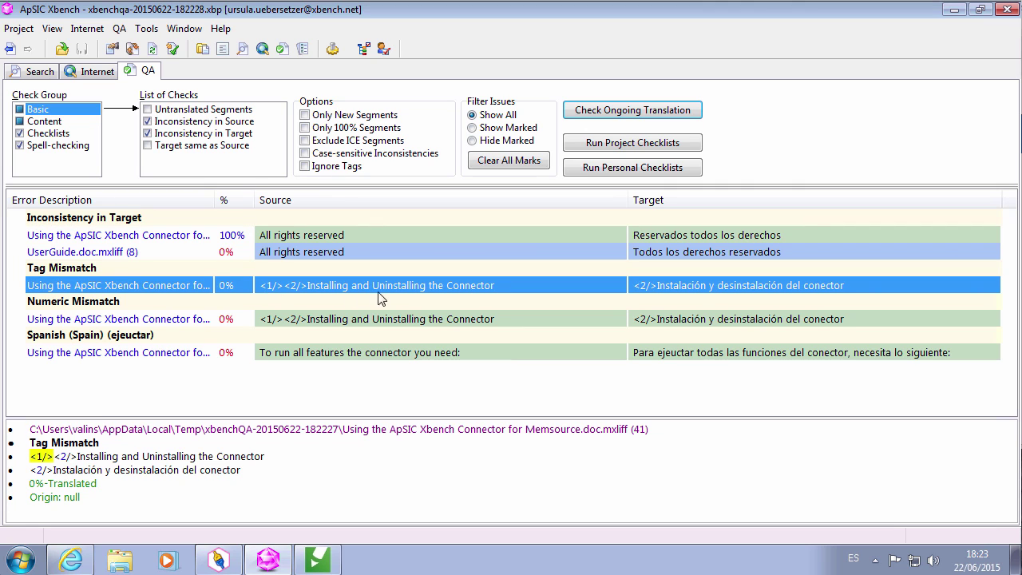
right_click(423, 285)
left_click(475, 375)
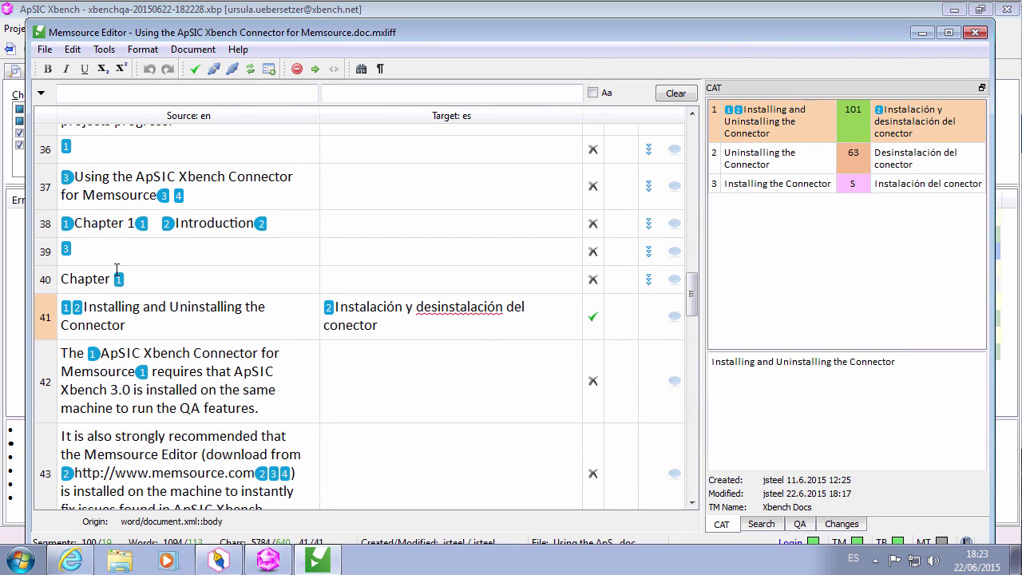
Place tag 1 before tag 2 in segment 41's target, confirm it, and minimize the editor
key("F8")
key("BackSpace")
key("Home")
key("F8")
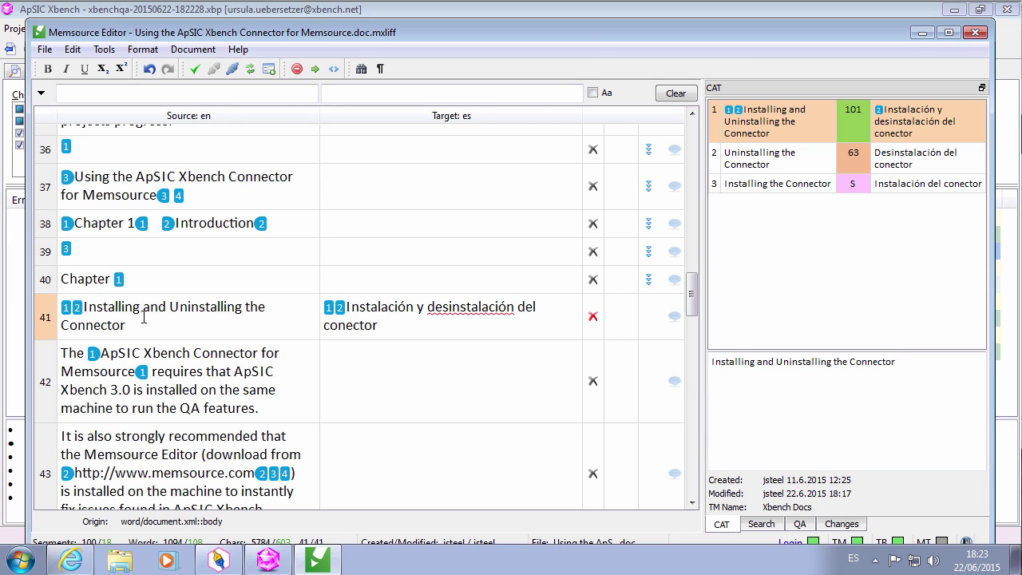
key("ctrl+Return")
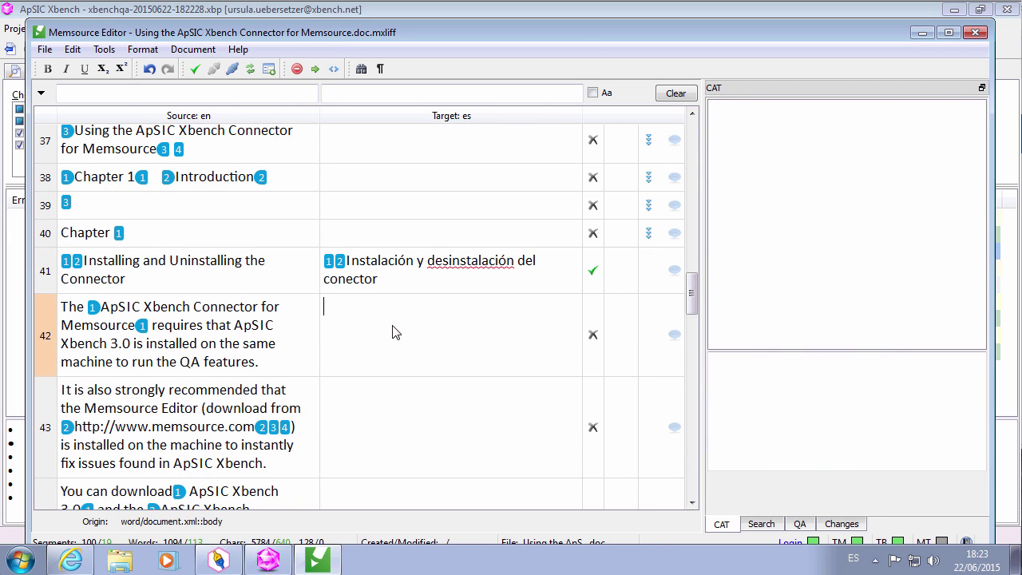
left_click(921, 33)
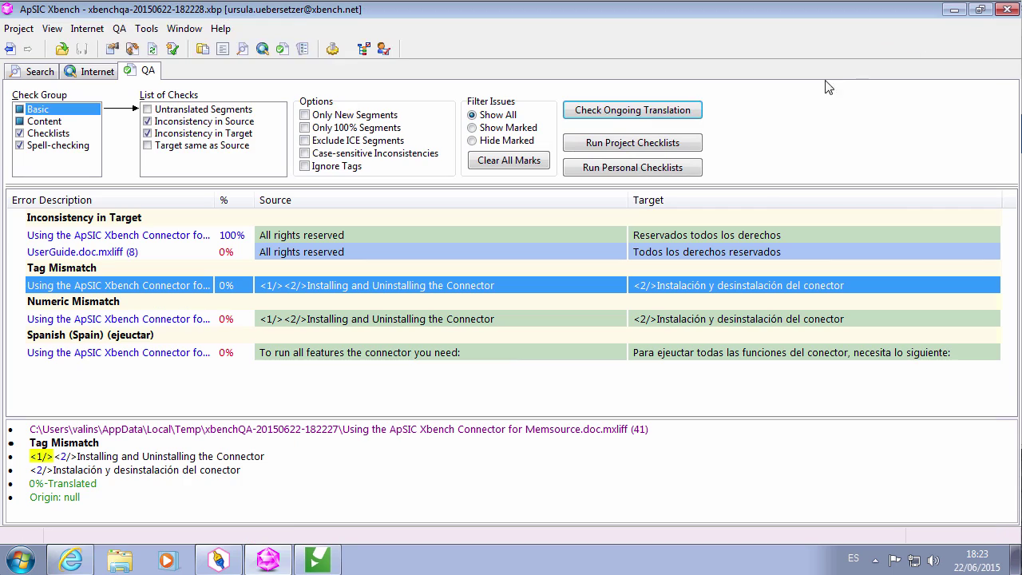
Open the Spanish (Spain) 'ejeuctar' spelling issue in Memsource Editor via Edit Source
left_click(306, 336)
left_click(301, 354)
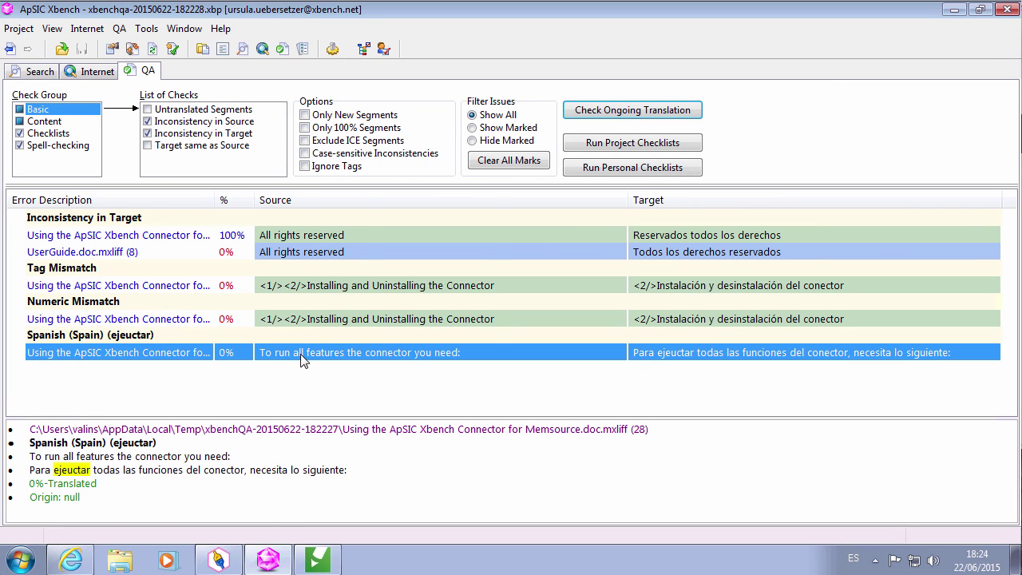
right_click(301, 360)
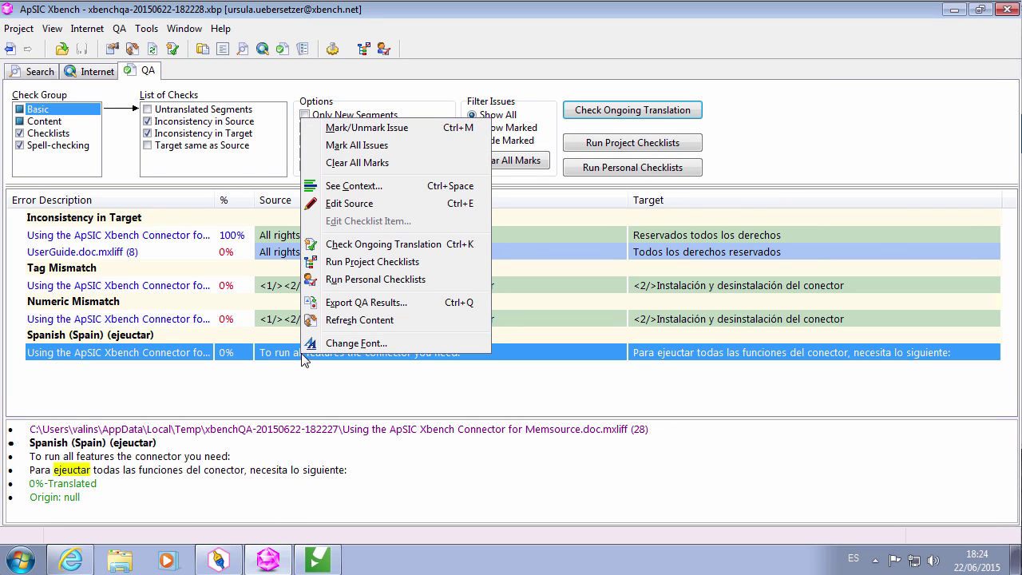
left_click(360, 212)
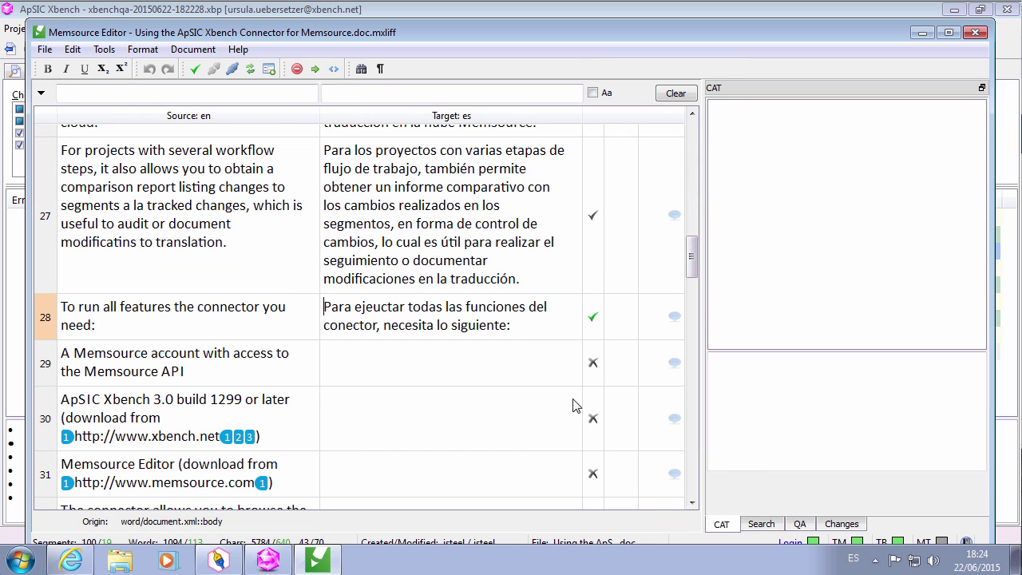
Fix 'ejeuctar' to 'ejecutar' in segment 28, confirm it, and close Memsource Editor
key("ctrl+Right")
key("Right")
key("Right")
key("Delete")
key("Right")
type("u")
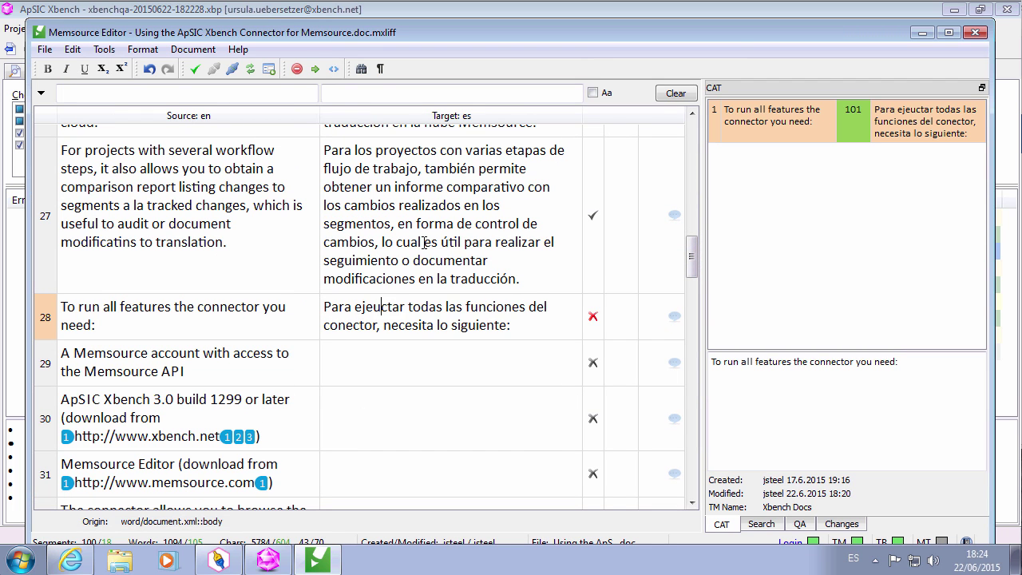
key("ctrl+Return")
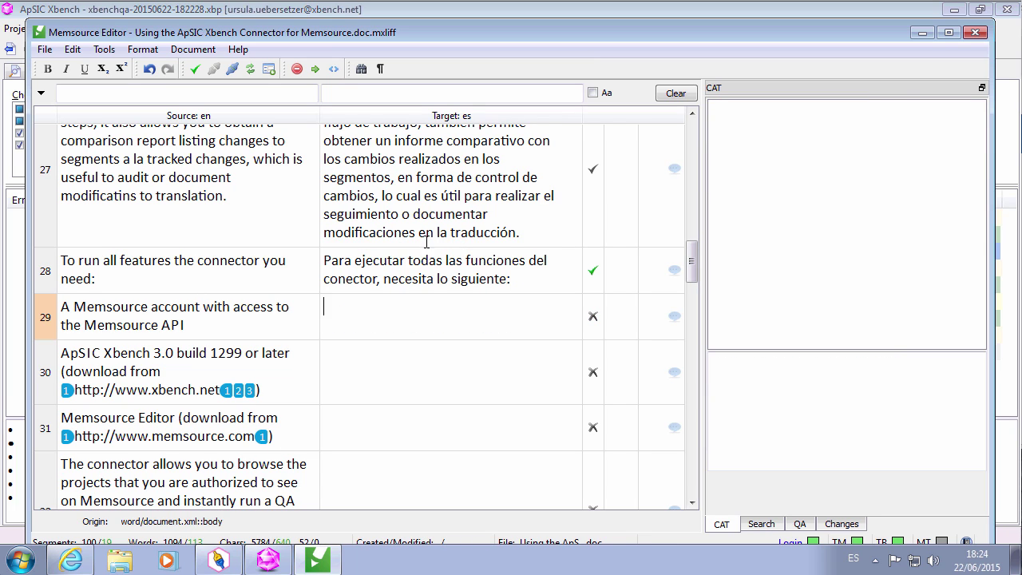
left_click(974, 33)
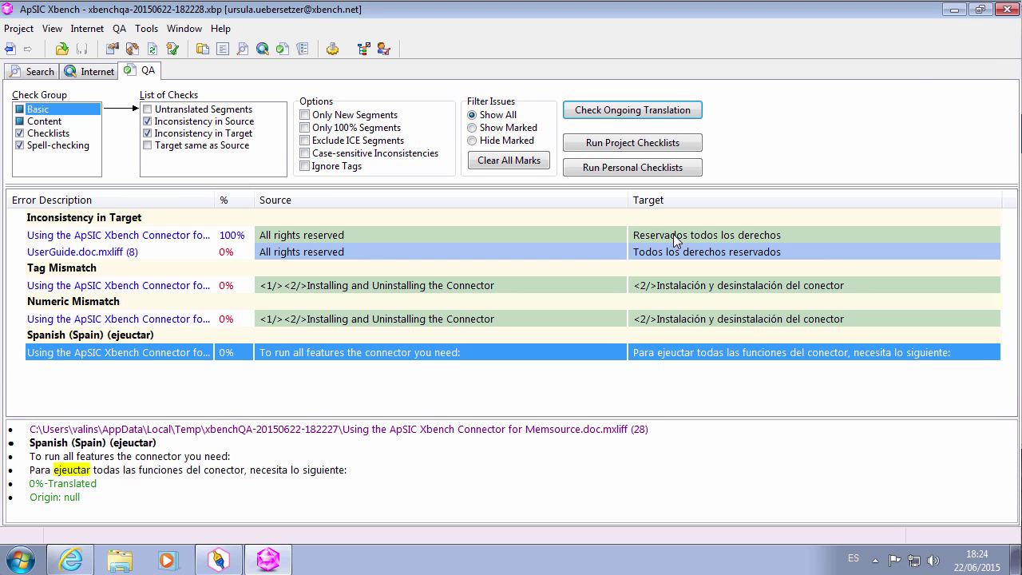
Start a new QA run on the Spanish (es) files at the Revision step
left_click(234, 558)
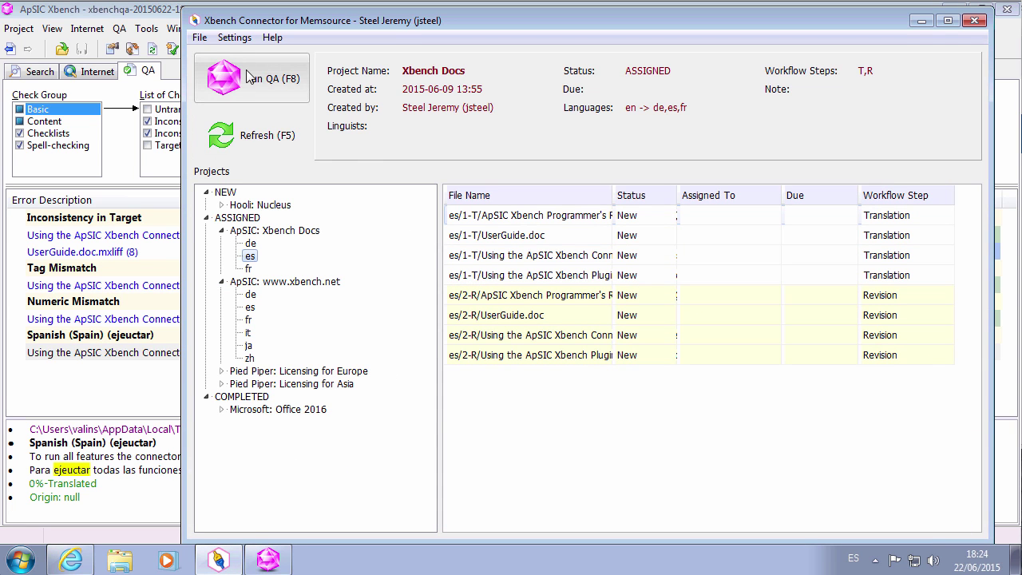
left_click(273, 78)
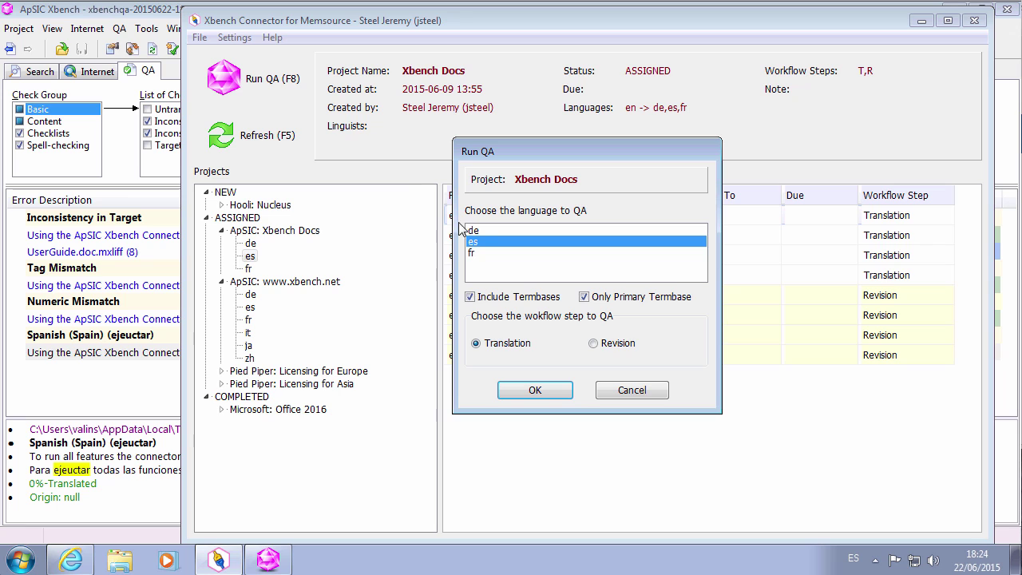
left_click(630, 345)
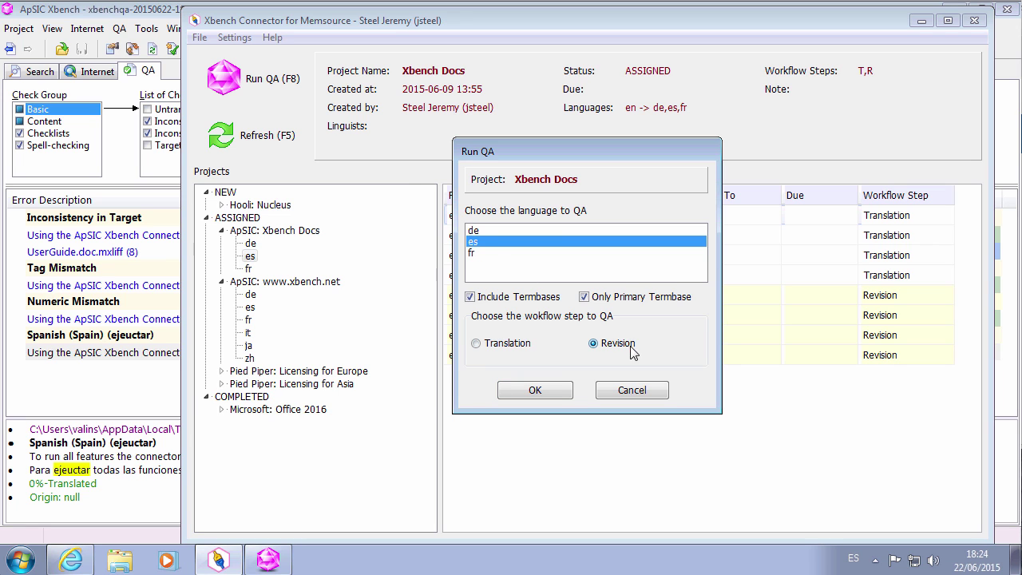
left_click(555, 393)
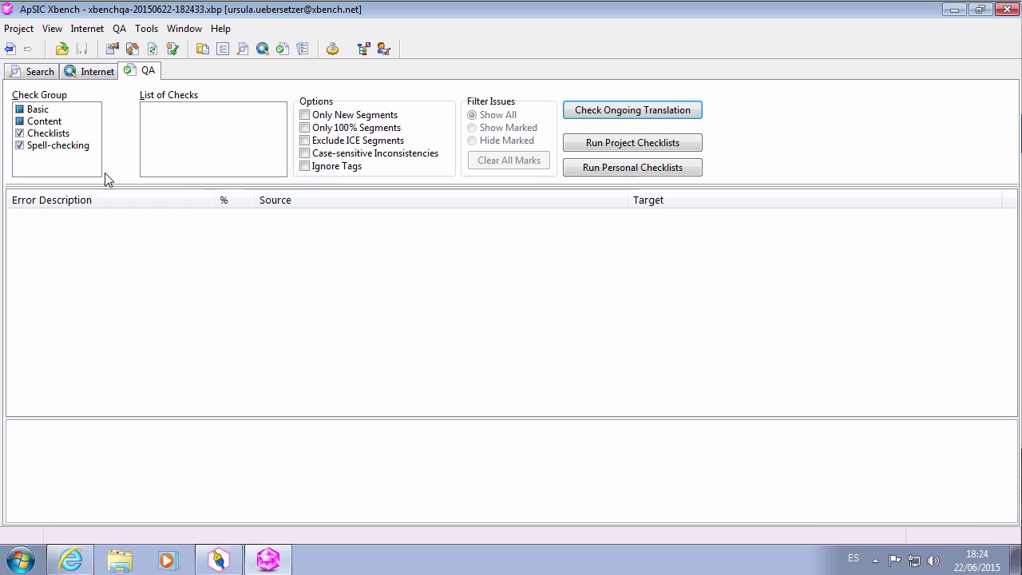
Run the Basic checks on the ongoing translation and confirm no errors remain
left_click(70, 146)
left_click(39, 109)
left_click(652, 111)
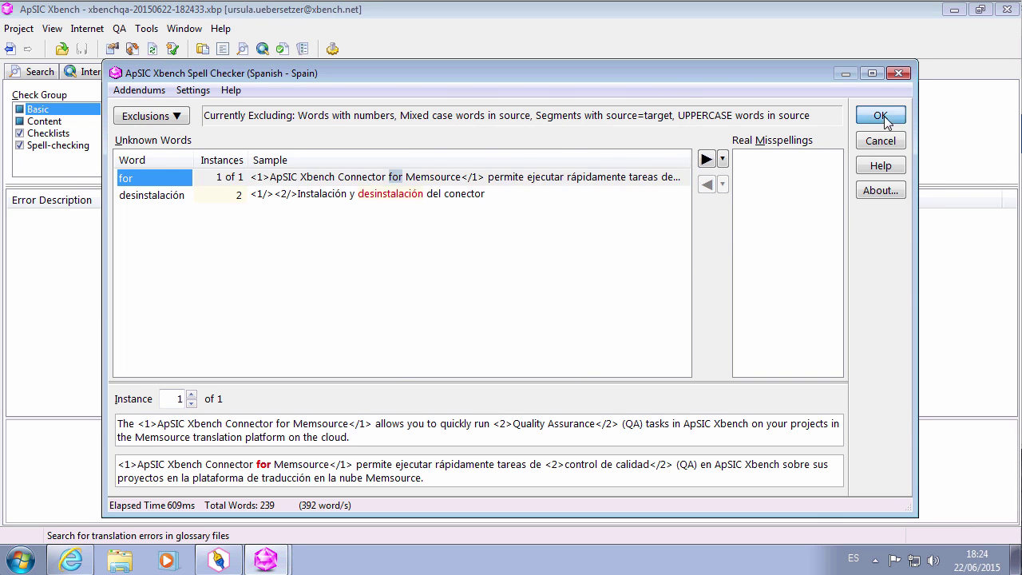
left_click(898, 116)
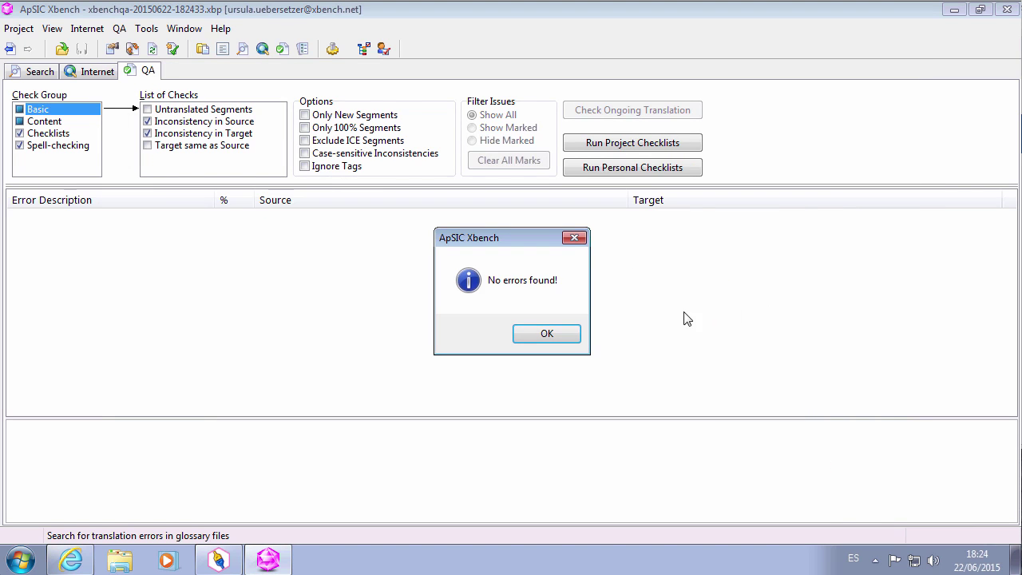
left_click(570, 342)
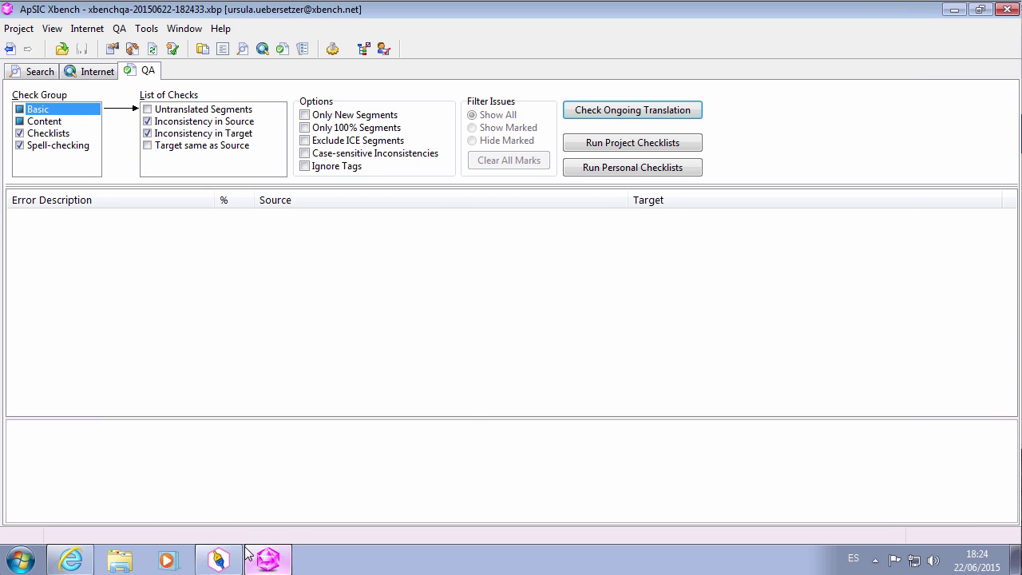
left_click(219, 558)
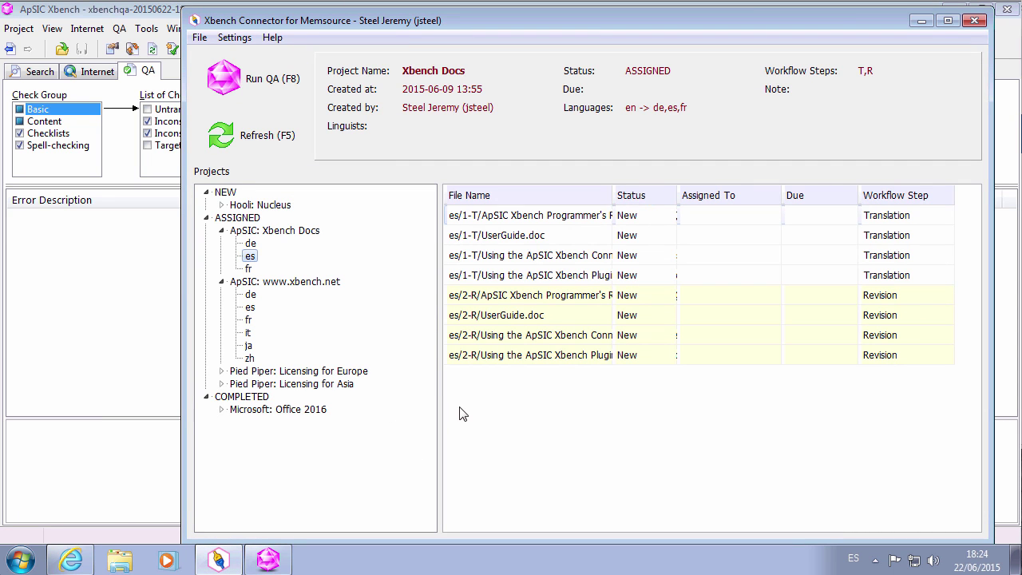
Sign in to Memsource Cloud for Xbench Docs with the account credentials and review its project page
left_click(286, 234)
right_click(285, 231)
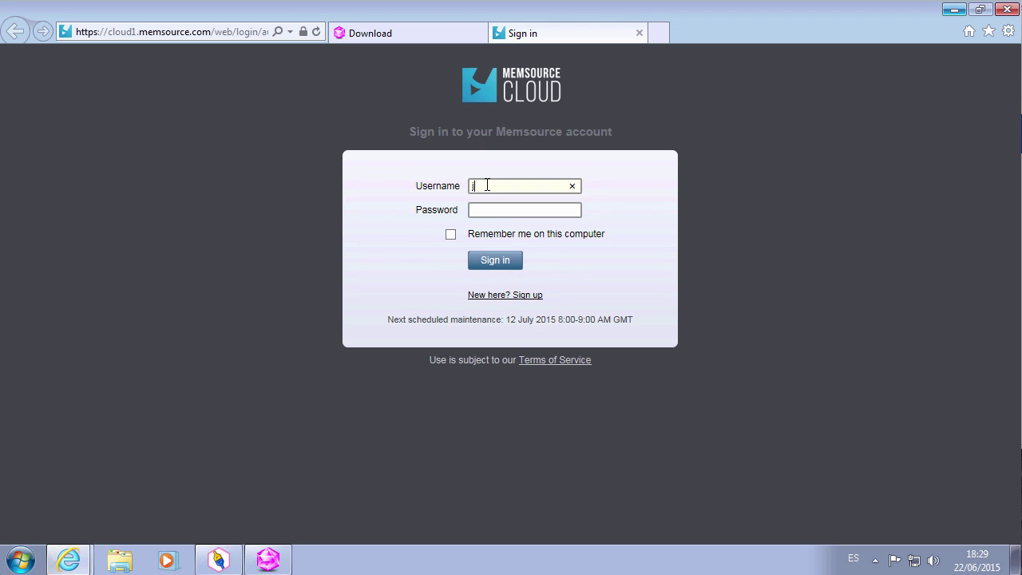
type("steel")
key("Tab")
type("***********")
left_click(497, 260)
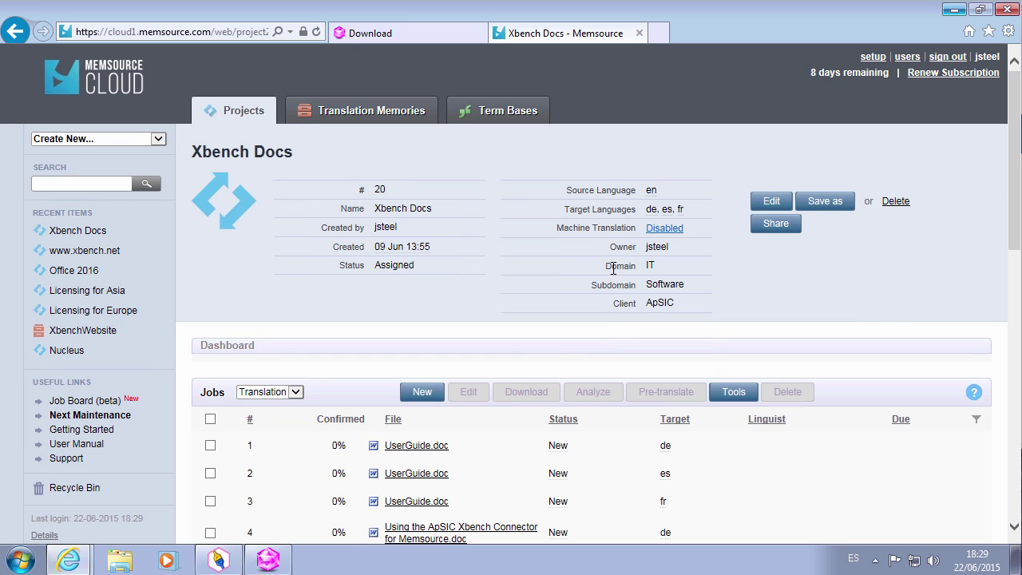
mouse_move(1009, 188)
left_mouse_down()
mouse_move(1012, 263)
mouse_move(1010, 189)
left_mouse_up()
left_click(268, 559)
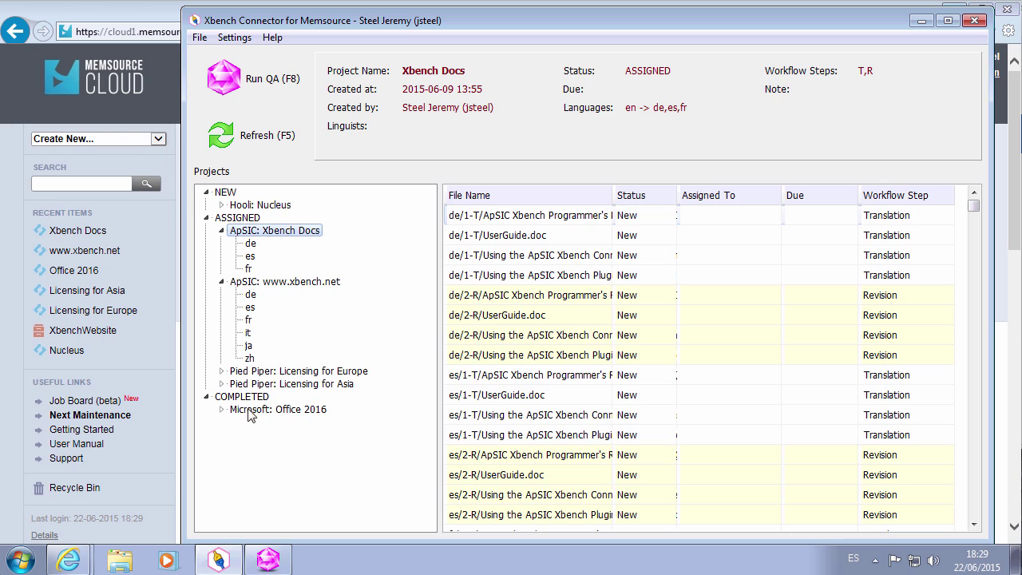
Generate a Spanish Translation-versus-Revision comparison for Xbench Docs via Compare Workflow Steps
right_click(292, 229)
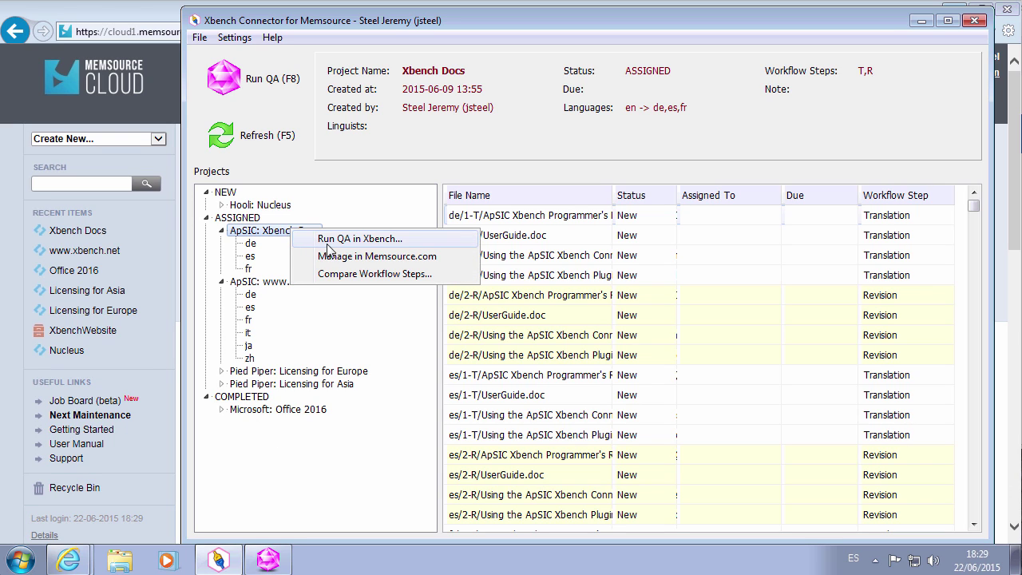
left_click(449, 275)
left_click(483, 241)
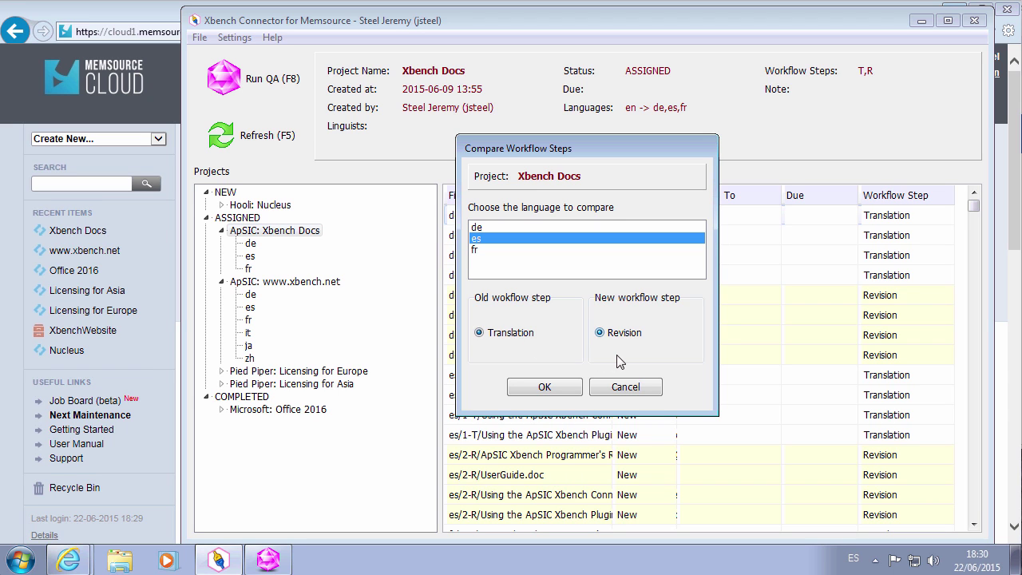
left_click(555, 390)
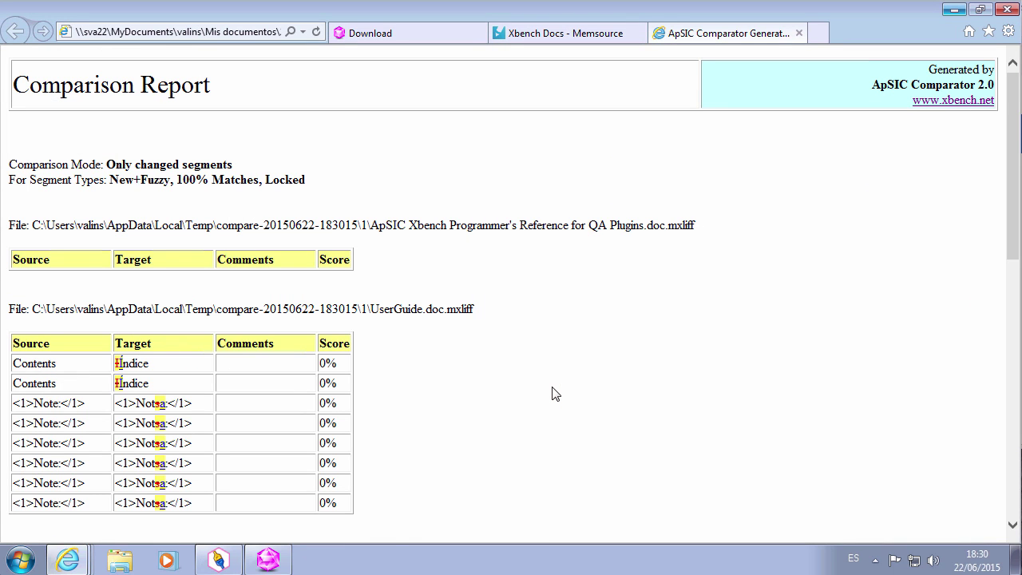
Scroll through the Comparison Report's Spanish revision changes, then return to the connector
scroll(543, 363, "down", 3)
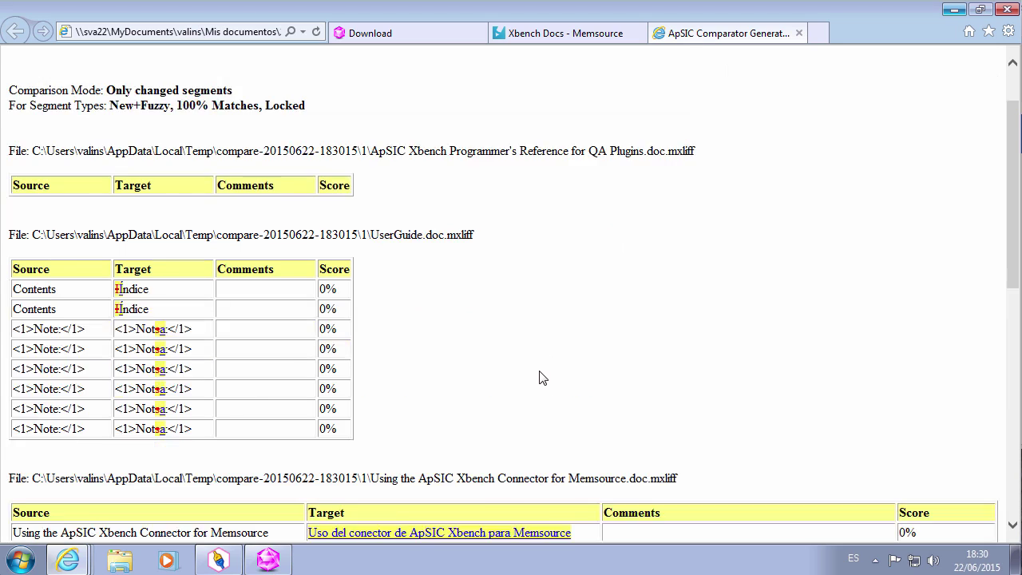
scroll(540, 371, "down", 2)
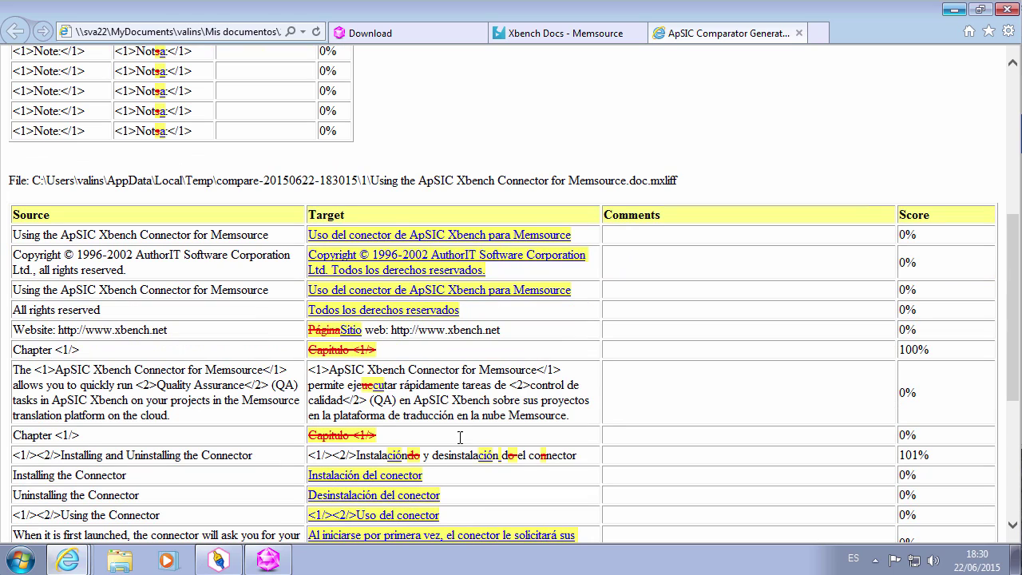
scroll(463, 420, "down", 1)
scroll(466, 427, "down", 1)
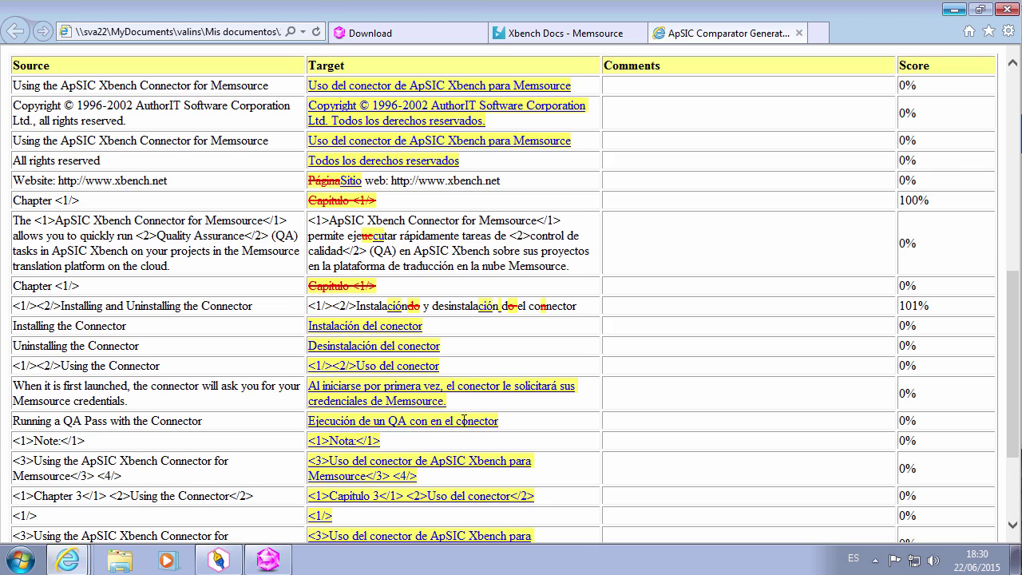
scroll(463, 421, "up", 1)
left_click(191, 516)
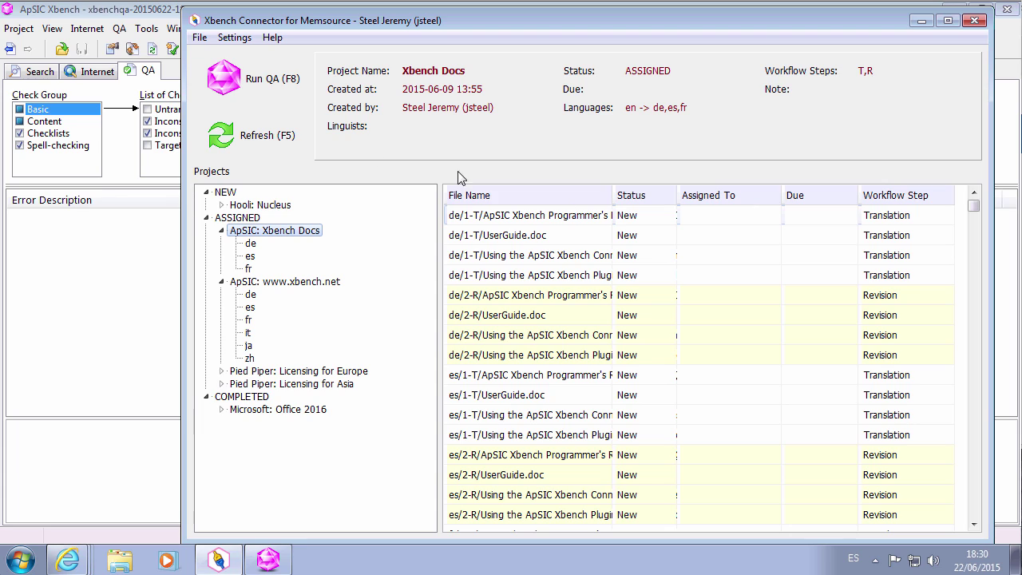
Enable Settings > Job Progress to add a per-file Progress column
left_click(201, 40)
mouse_move(234, 38)
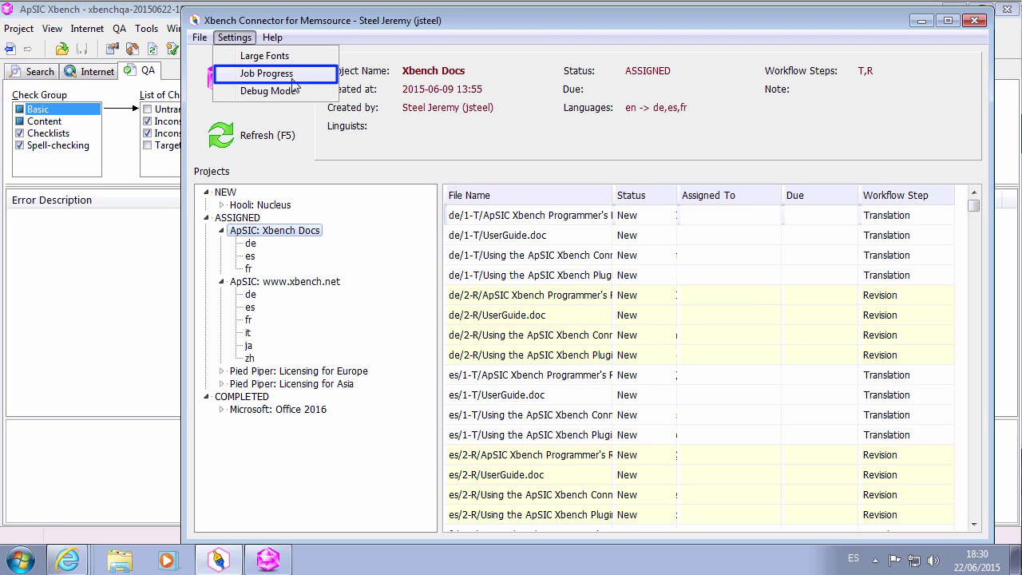
left_click(306, 75)
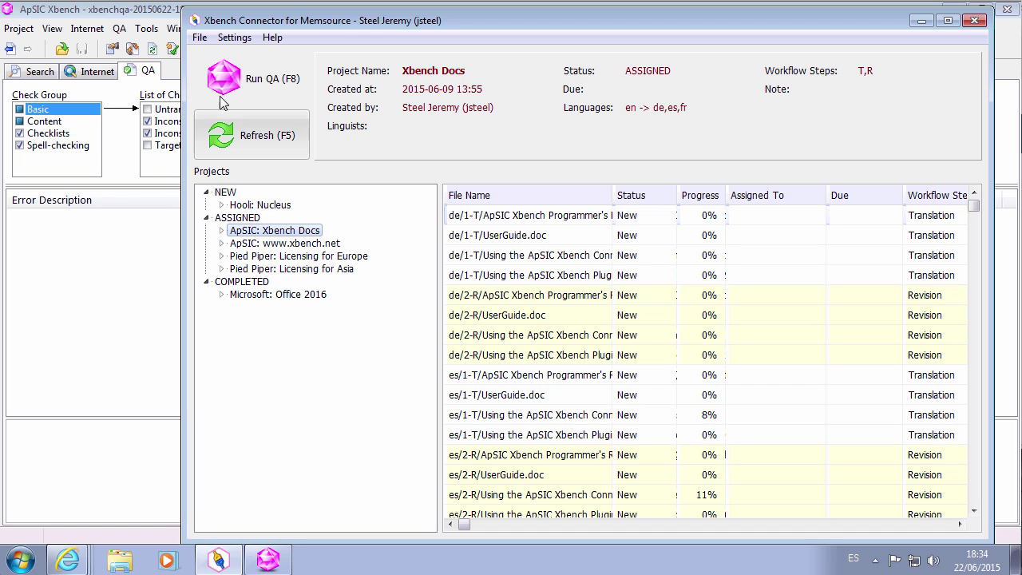
left_click(201, 39)
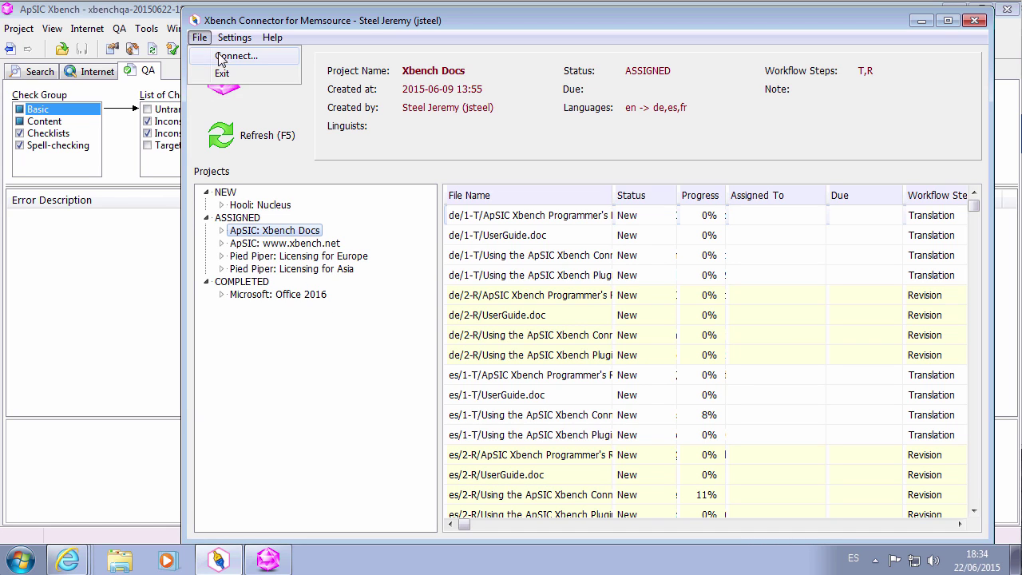
left_click(224, 57)
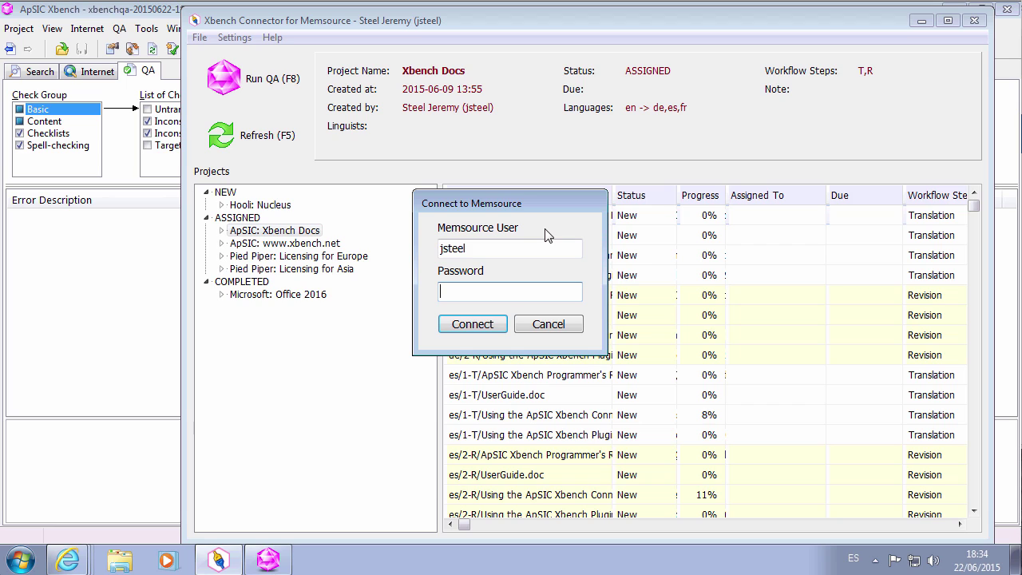
left_click(559, 325)
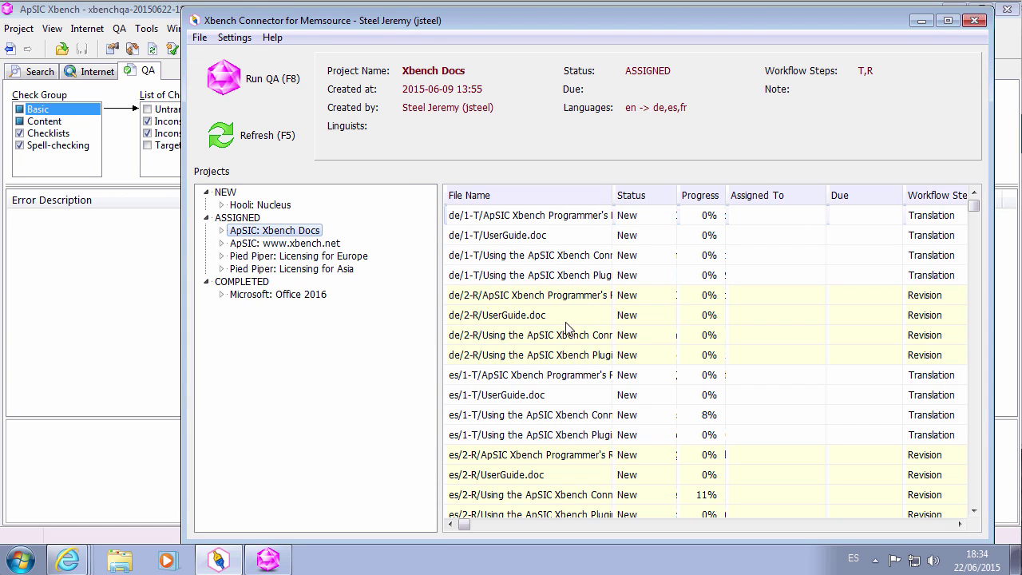